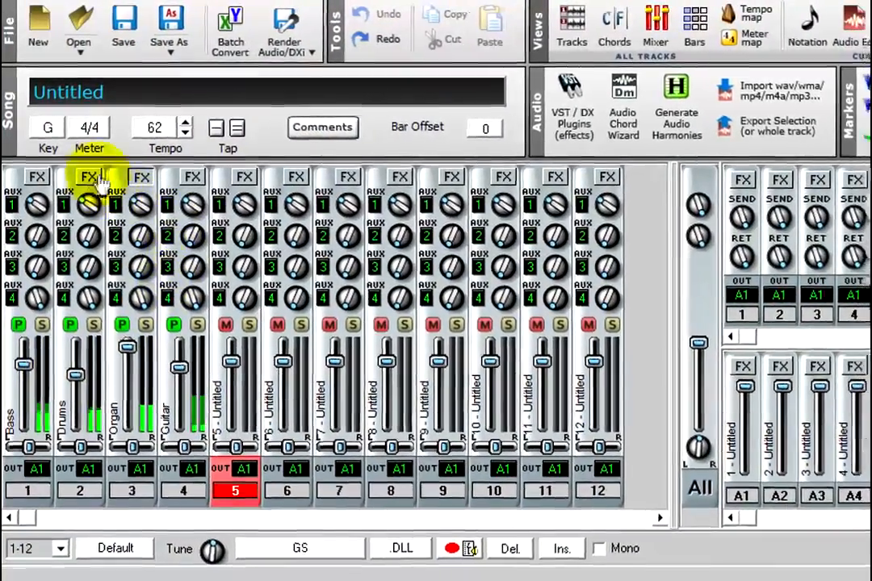
pyautogui.click(91, 182)
pyautogui.click(314, 113)
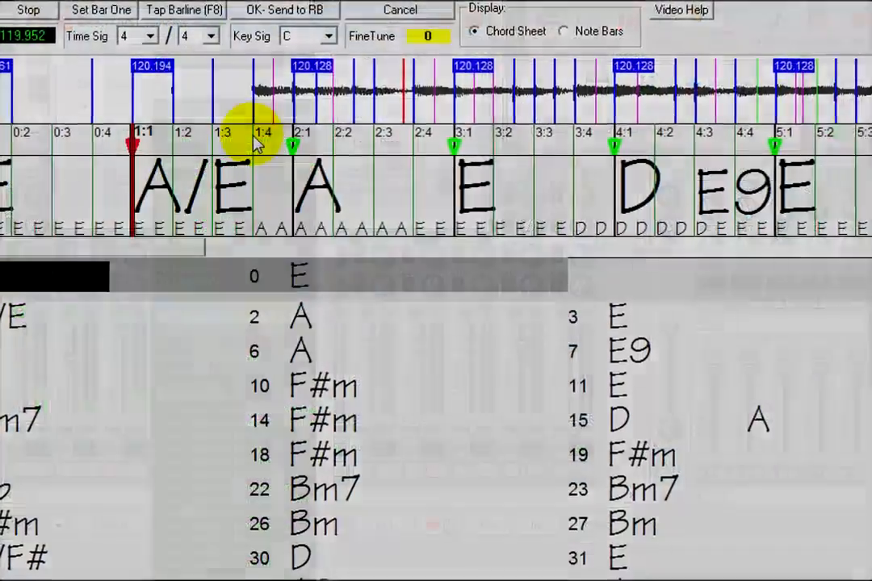
# - Set bar one in the Audio Chord Wizard at the point where the audio waveform begins
pyautogui.rightClick(257, 144)
pyautogui.click(260, 146)
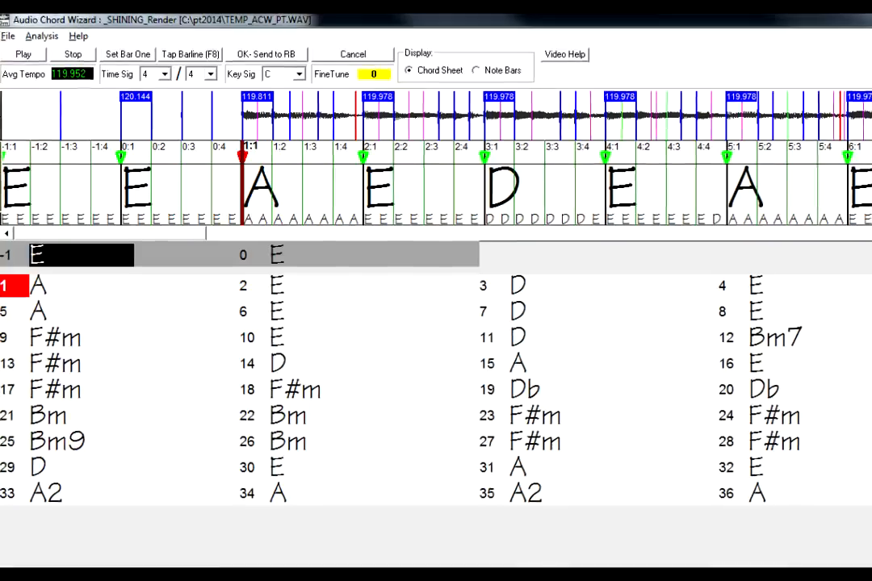
pyautogui.press('Return')
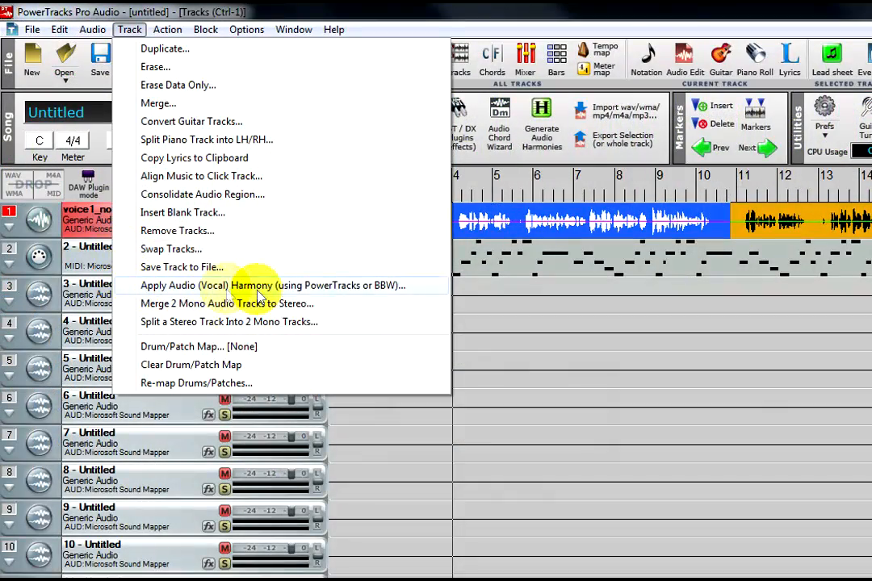
# - Open Apply Audio (Vocal) Harmony for the voice1_no_noise track and browse the list of drum styles
pyautogui.click(407, 285)
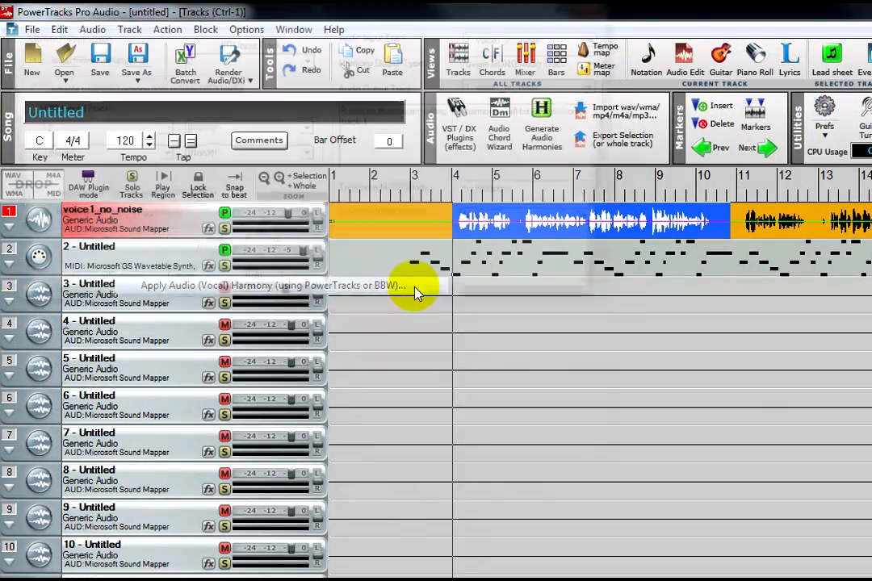
pyautogui.click(93, 285)
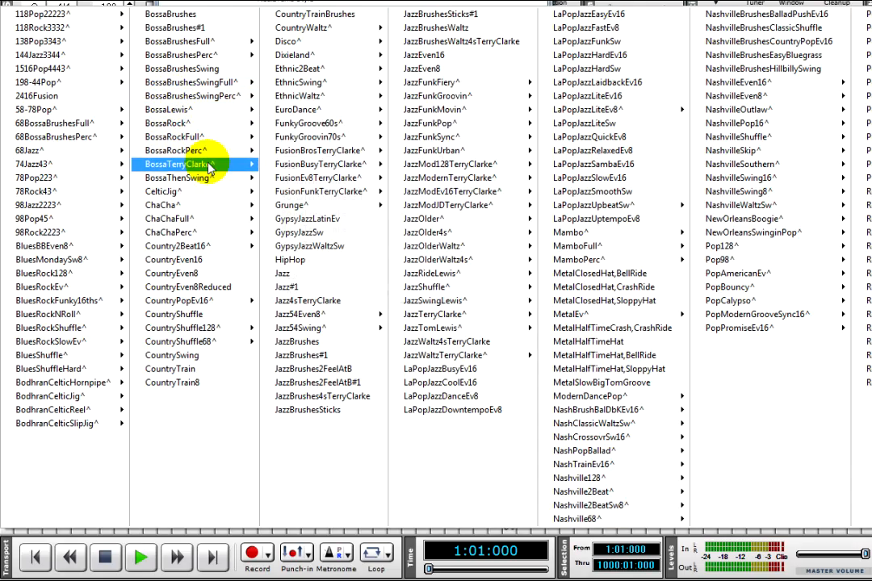
pyautogui.moveTo(282, 154)
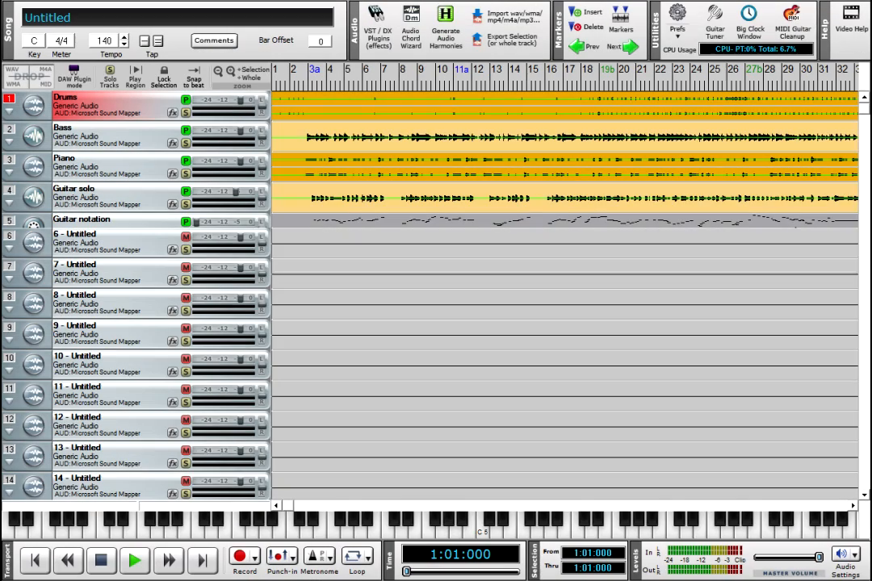
# - Import Sax solo.M4A from the BB Songs folder onto empty track 6 and return to the song start
pyautogui.moveTo(871, 271); pyautogui.dragTo(597, 297)
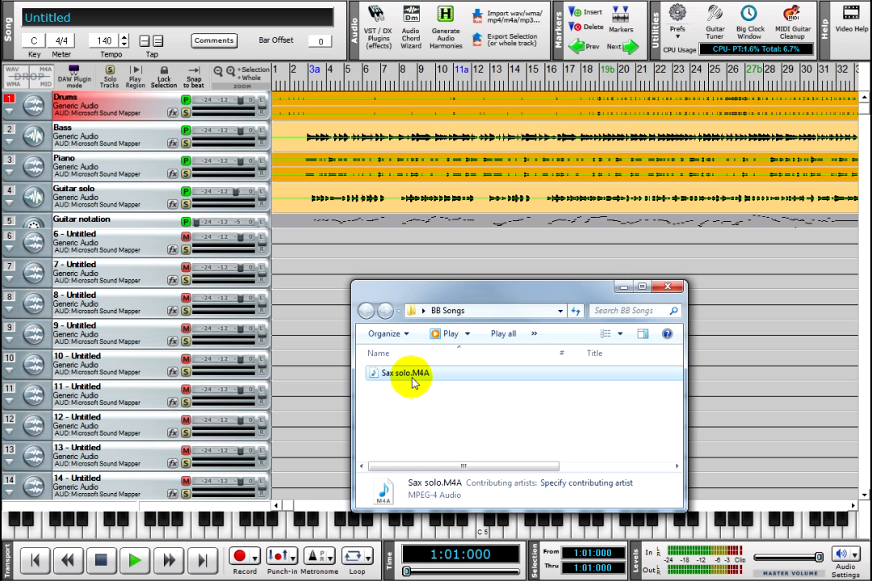
pyautogui.moveTo(412, 382); pyautogui.dragTo(422, 249)
pyautogui.moveTo(536, 255); pyautogui.dragTo(497, 255)
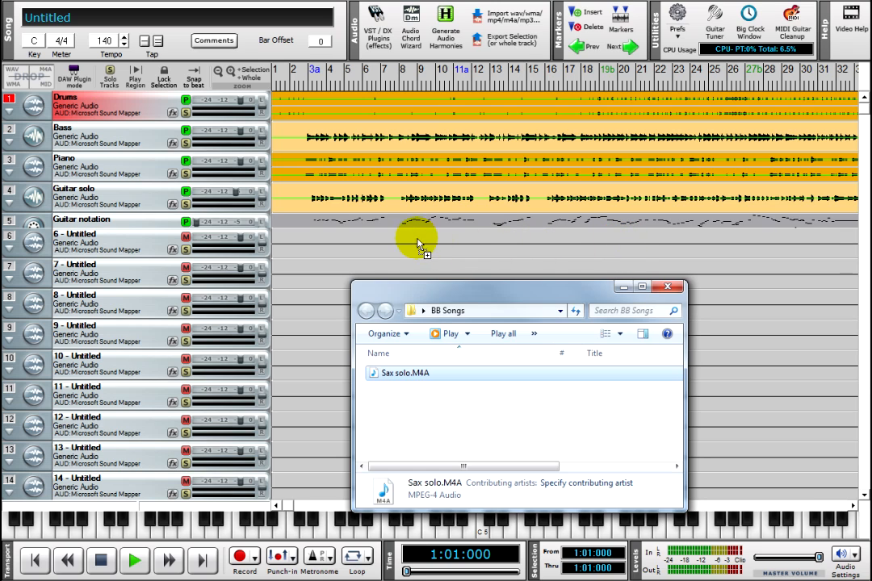
pyautogui.moveTo(276, 248); pyautogui.dragTo(70, 249)
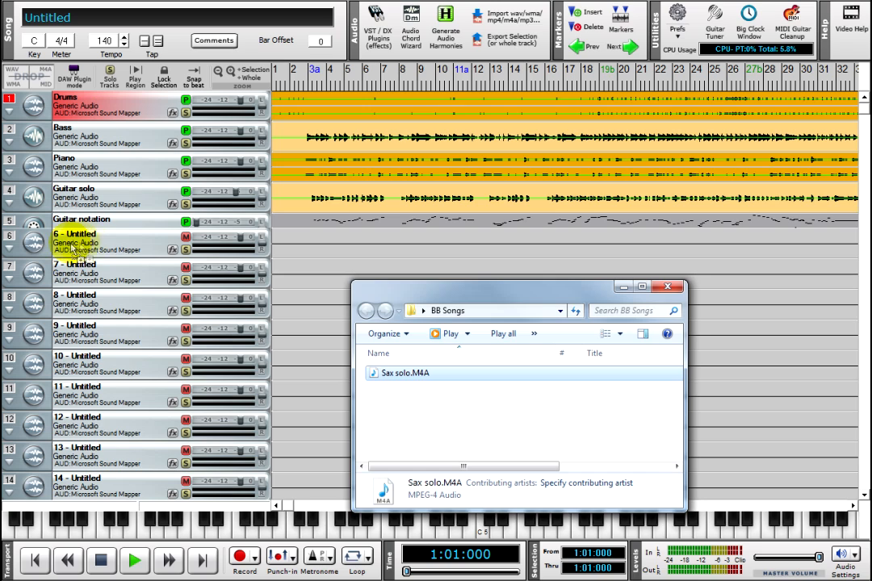
pyautogui.moveTo(109, 248); pyautogui.dragTo(111, 247)
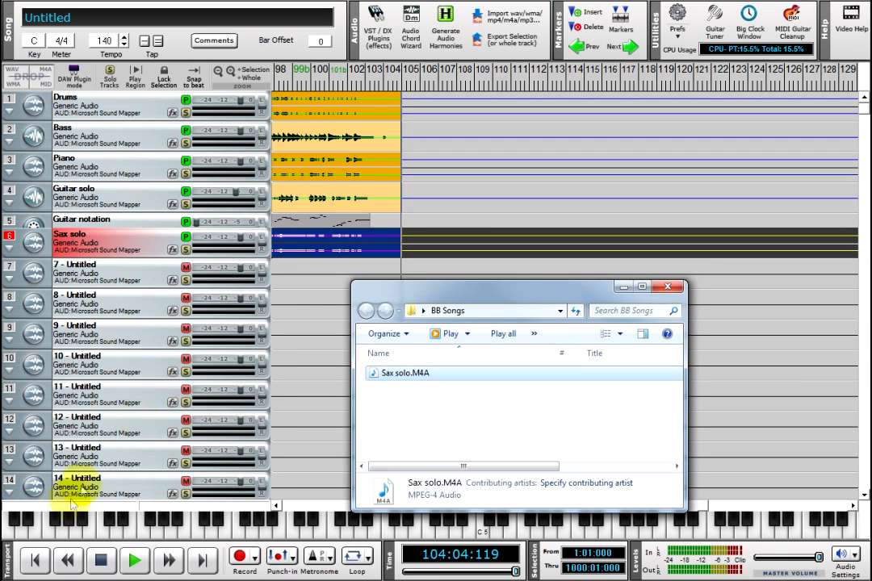
pyautogui.click(33, 562)
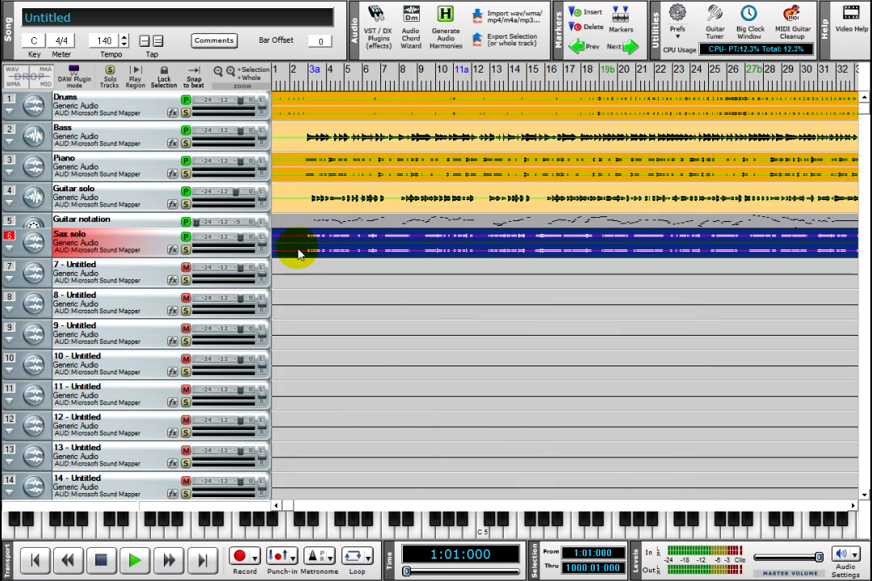
# - Zoom the track timeline in and back out around bar 3
pyautogui.hotkey('ctrl', 'Up')
pyautogui.hotkey('ctrl', 'Up')
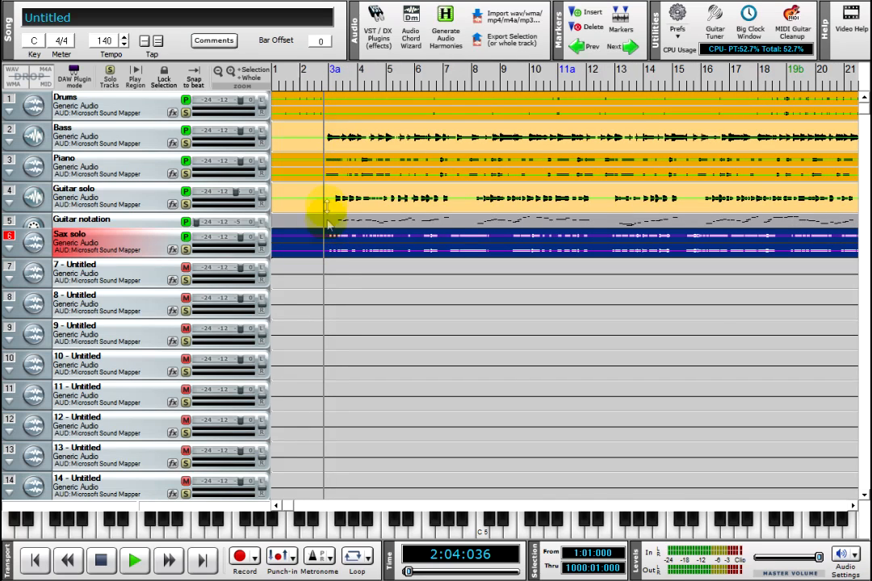
pyautogui.hotkey('ctrl', 'Down')
pyautogui.hotkey('ctrl', 'Down')
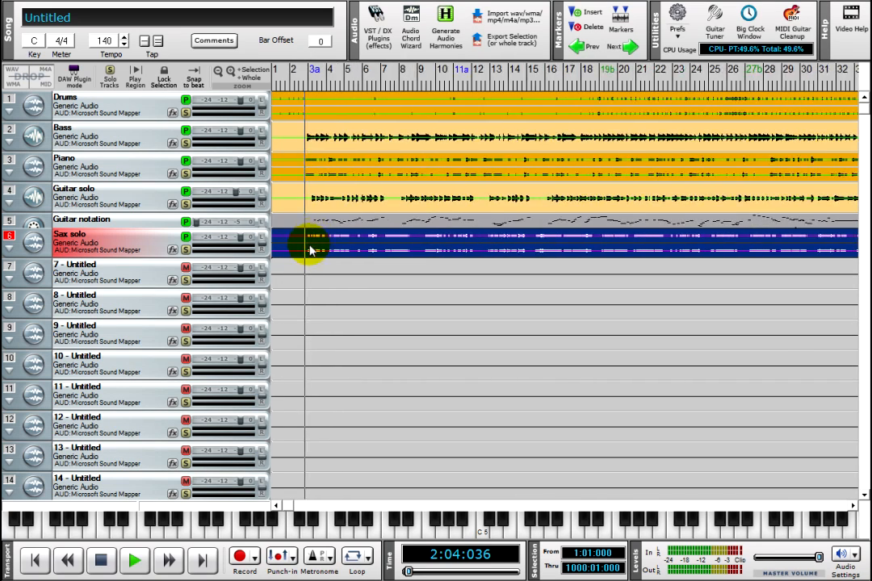
pyautogui.click(308, 252)
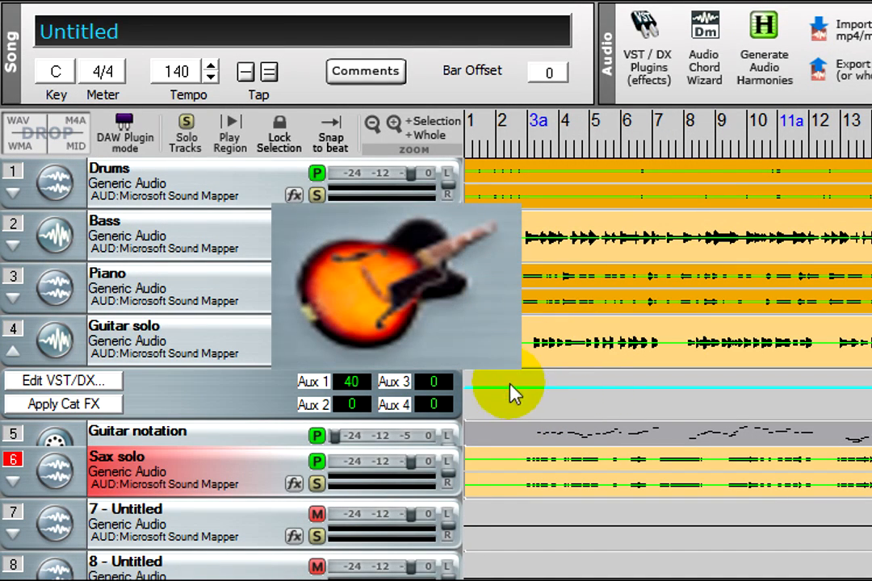
# - Fade out the Guitar solo track with volume nodes of 84 near the end of bar 16 and 0 near the end of bar 17
pyautogui.moveTo(509, 382); pyautogui.dragTo(870, 390)
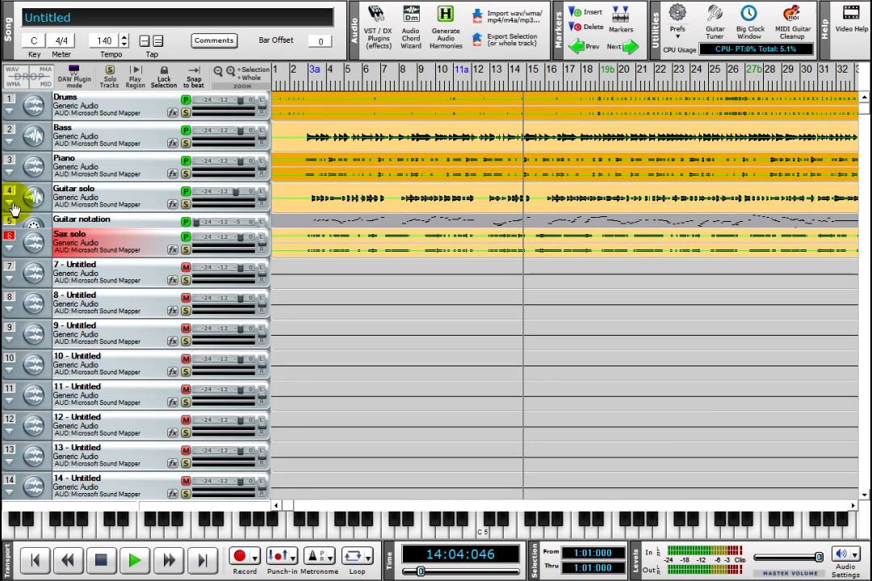
pyautogui.click(11, 208)
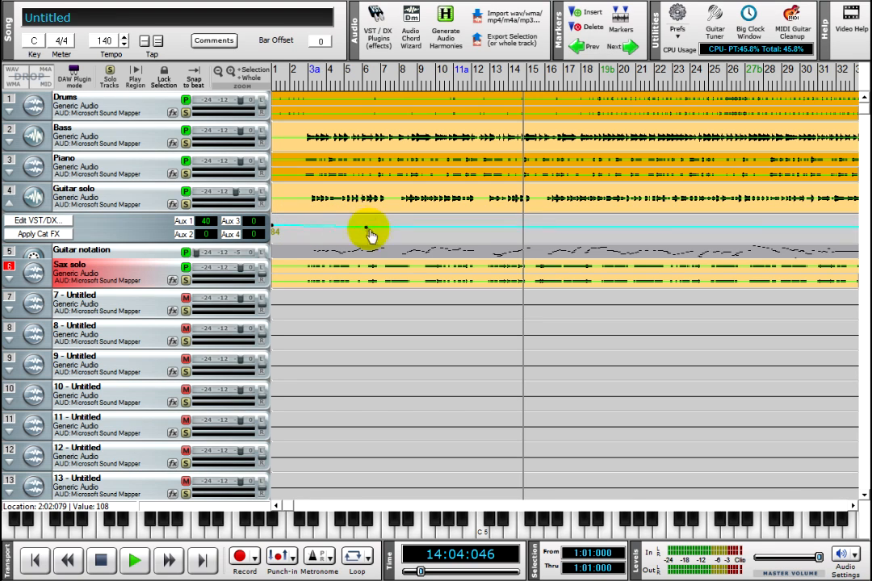
pyautogui.moveTo(369, 232); pyautogui.dragTo(433, 234)
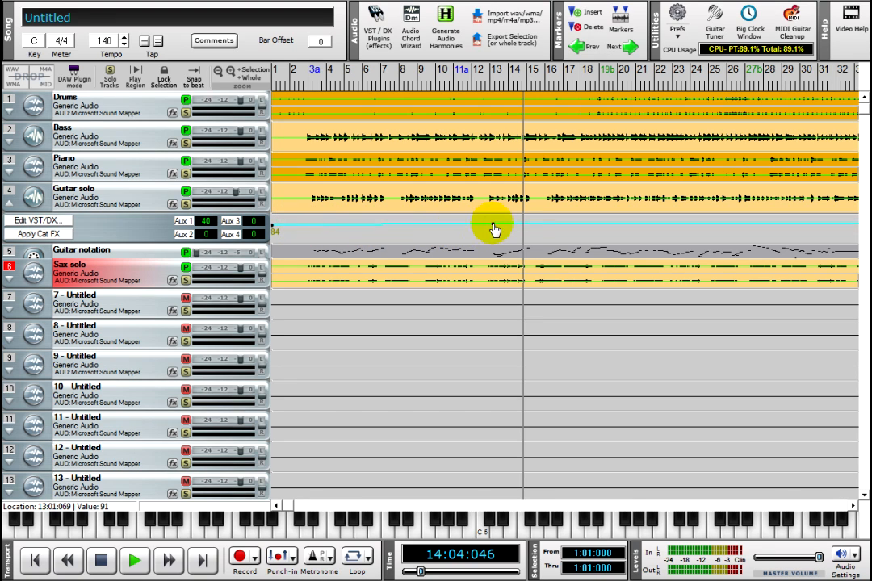
pyautogui.moveTo(440, 427); pyautogui.dragTo(458, 239)
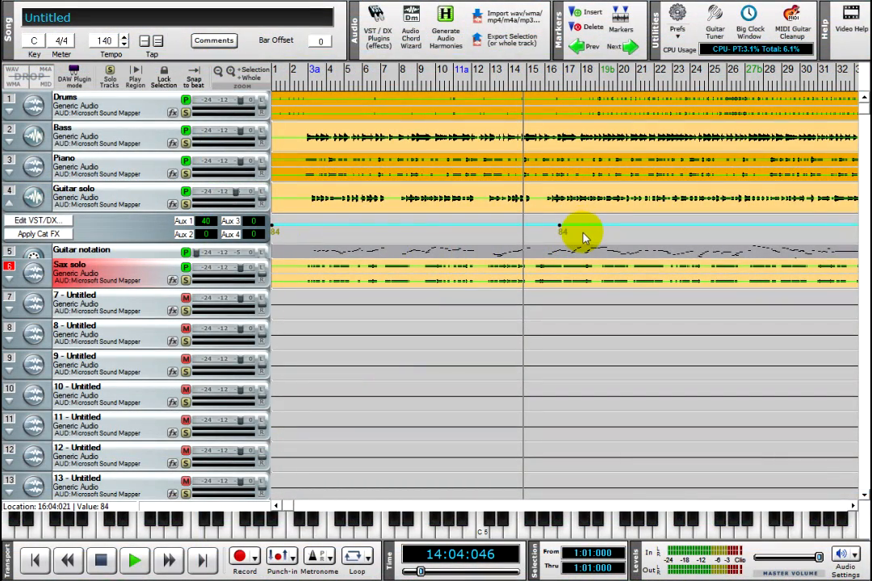
pyautogui.click(579, 234)
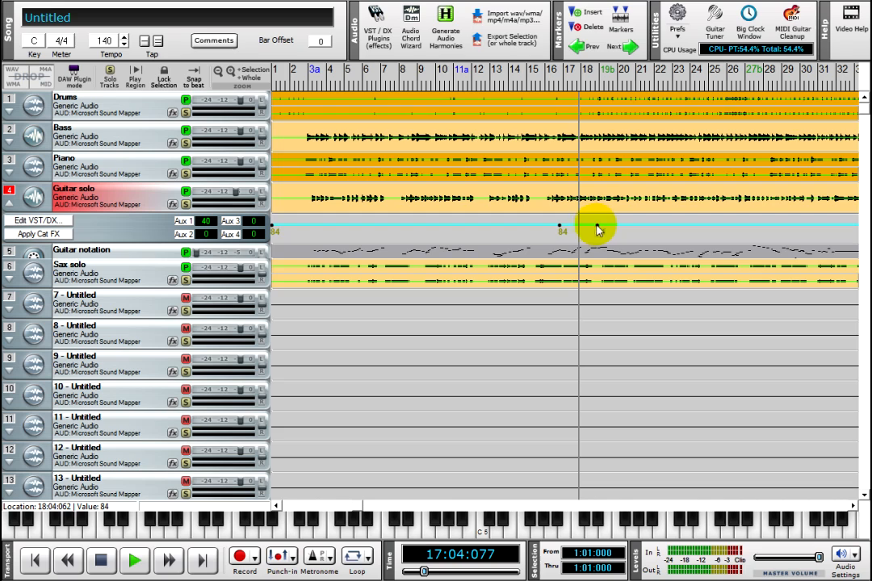
pyautogui.click(578, 243)
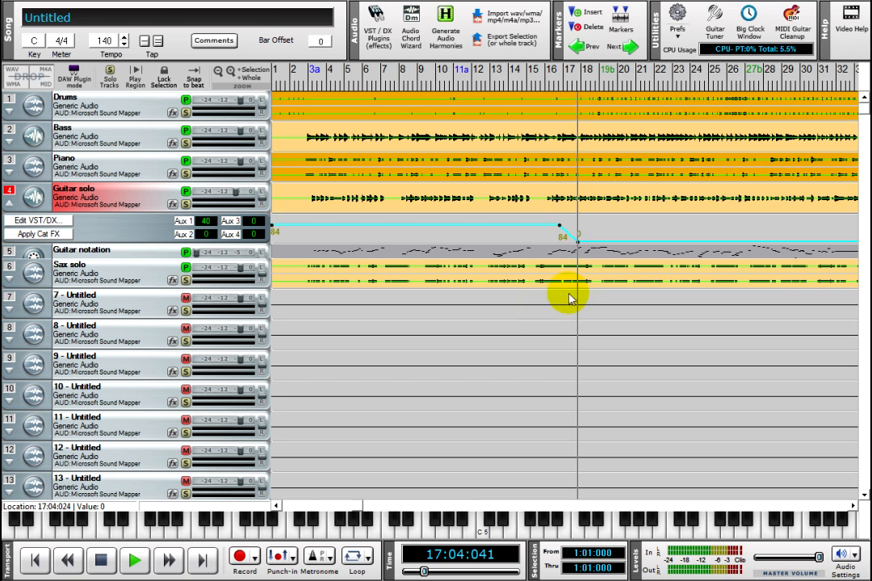
# - Show the volume automation of the Sax solo track and increase the track's height
pyautogui.click(10, 281)
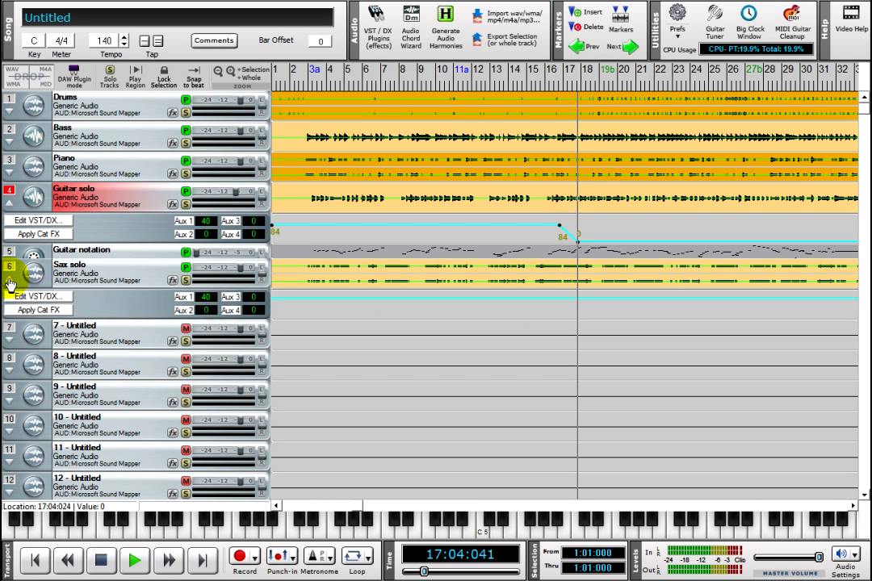
pyautogui.click(502, 317)
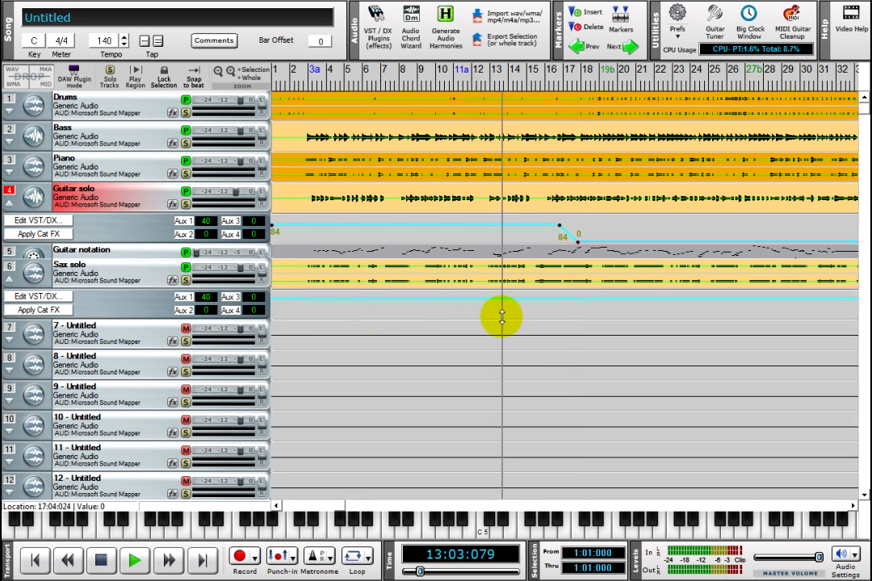
pyautogui.moveTo(501, 326); pyautogui.dragTo(499, 353)
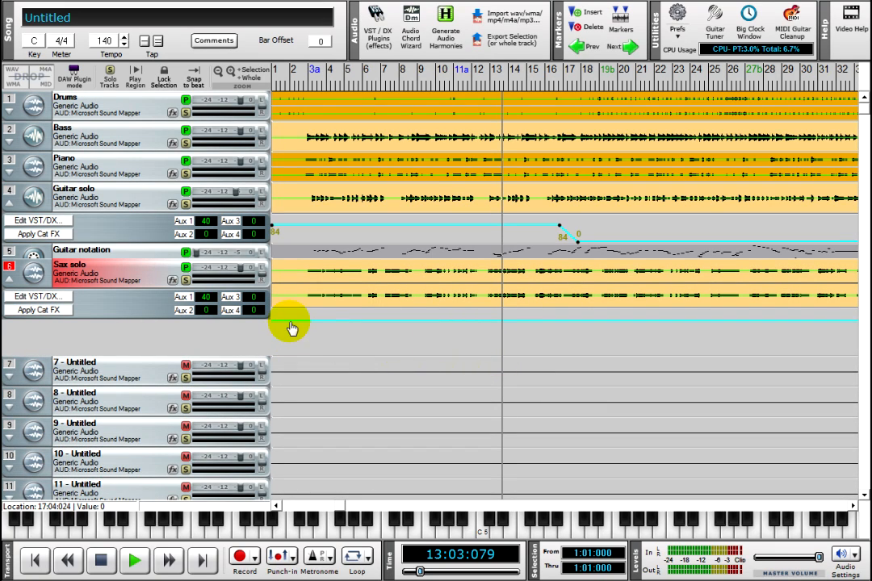
# - Silence the Sax solo track with volume nodes of 0 at bars 2 and 16, and raise it to 93 late in bar 17
pyautogui.moveTo(289, 322); pyautogui.dragTo(288, 330)
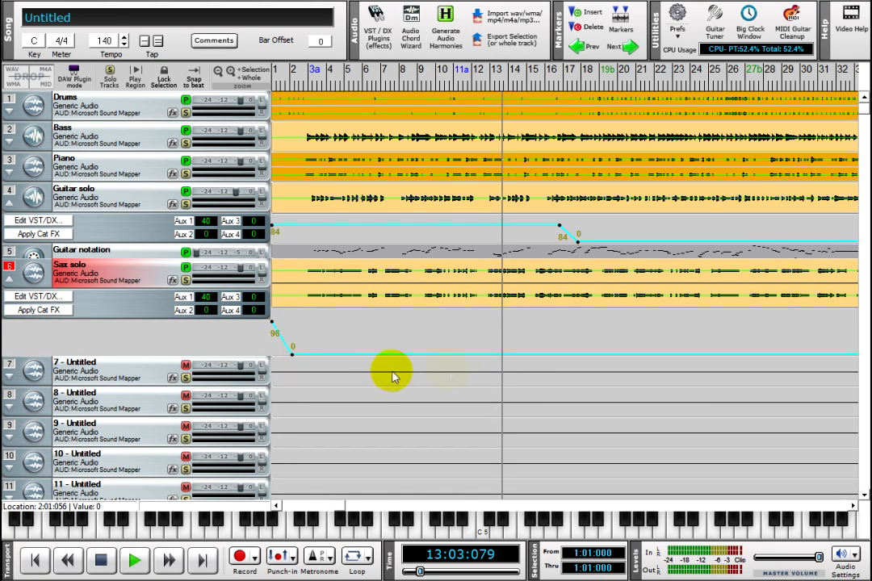
pyautogui.click(556, 351)
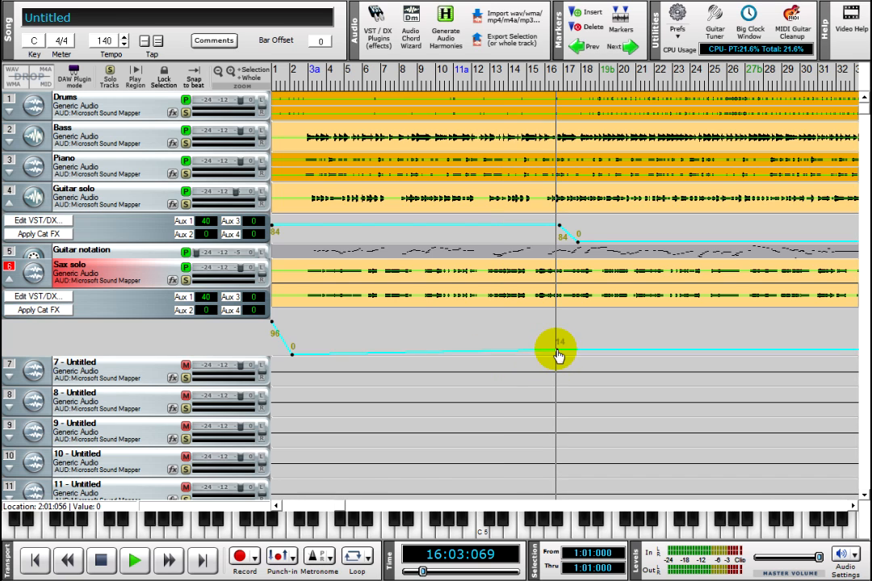
pyautogui.moveTo(562, 351); pyautogui.dragTo(570, 339)
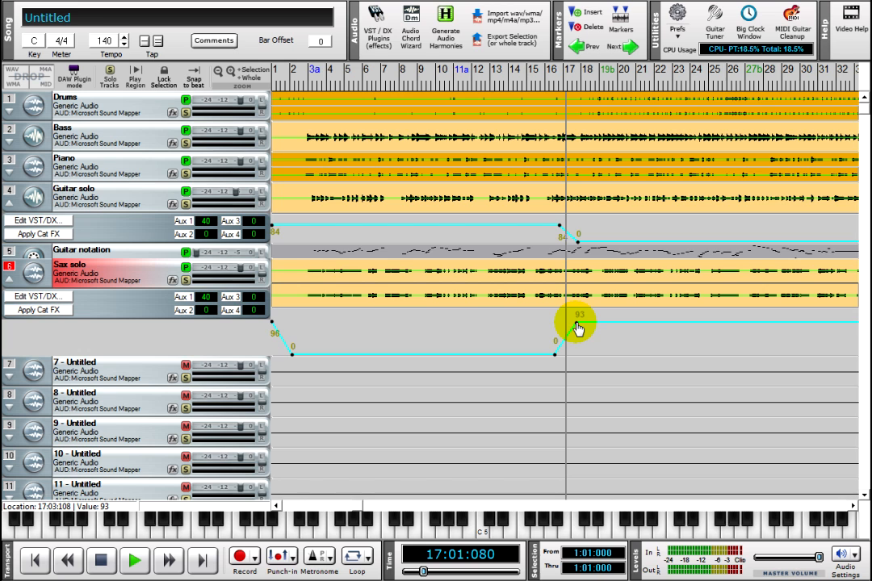
# - Curve the Sax solo fade-in with intermediate volume nodes of 18, 43 and 77 between bars 16 and 17
pyautogui.scroll(3, 571, 340)
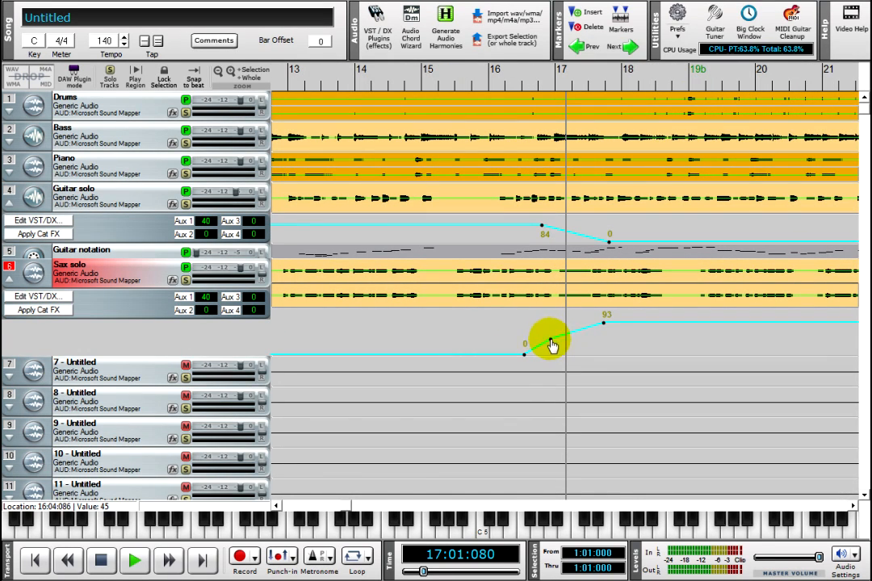
pyautogui.click(551, 351)
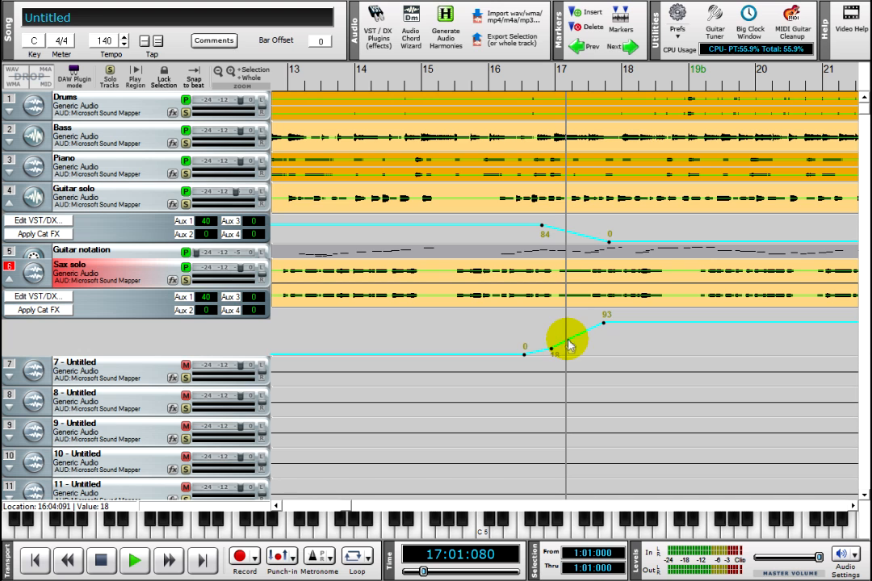
pyautogui.click(568, 341)
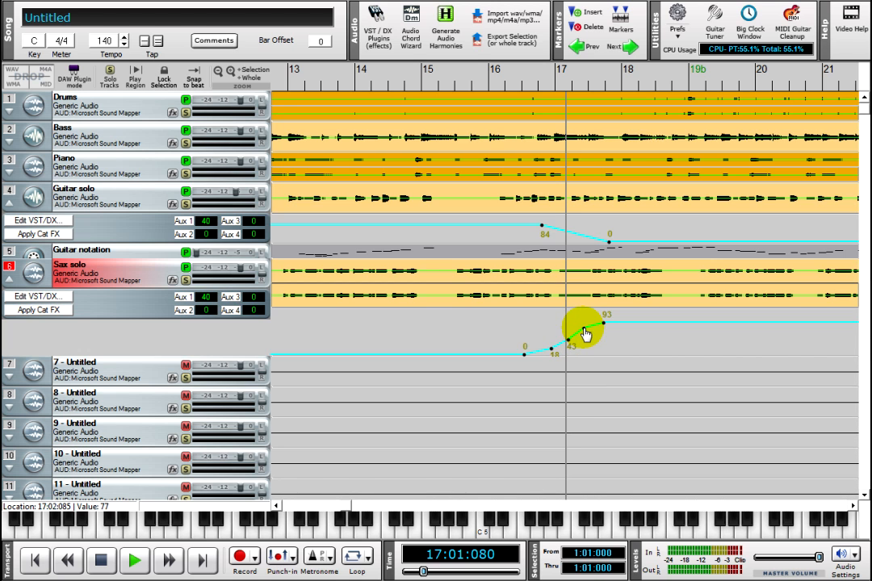
# - Add volume nodes of 85, 85, 100 and 100 after the fade-in on the Sax solo track
pyautogui.click(636, 324)
pyautogui.click(662, 325)
pyautogui.click(685, 320)
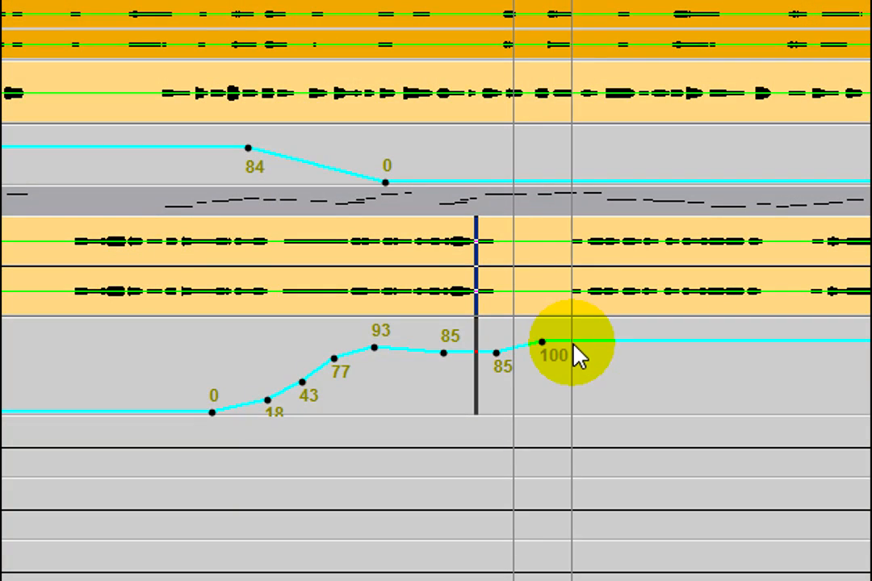
pyautogui.click(577, 343)
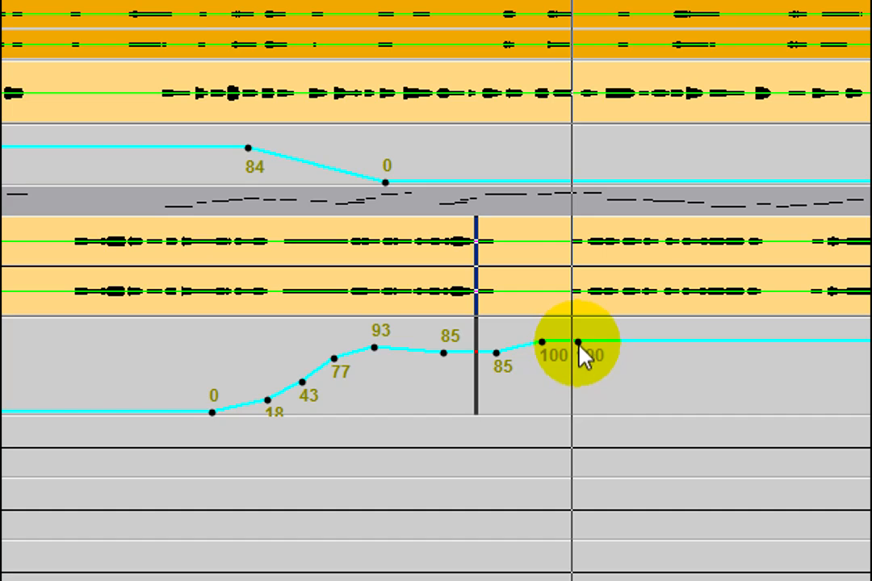
# - Delete the extra Sax solo volume nodes that follow the 93 node
pyautogui.rightClick(496, 354)
pyautogui.click(517, 374)
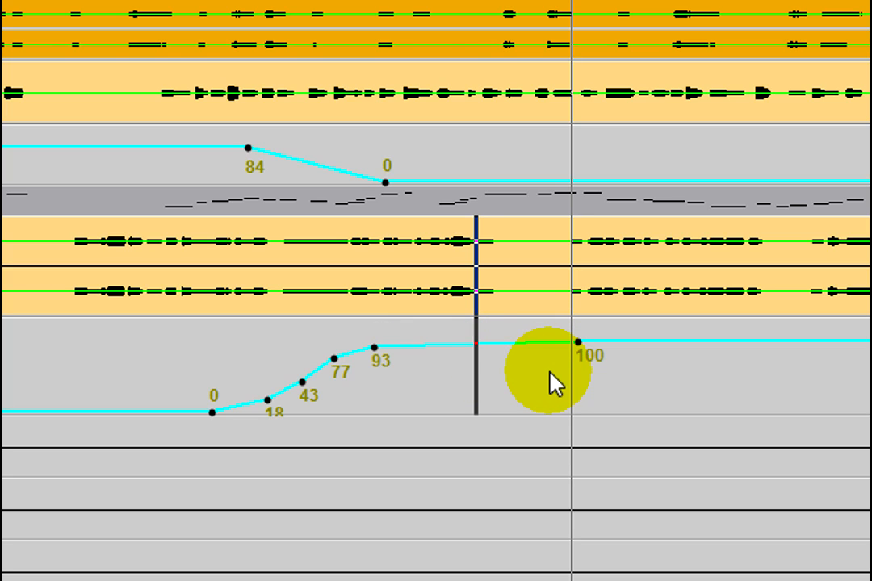
pyautogui.rightClick(578, 349)
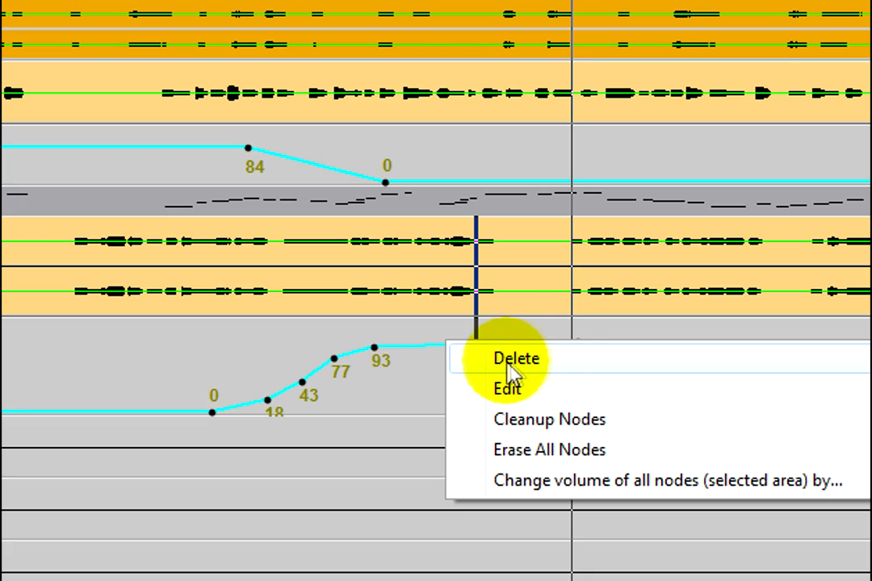
pyautogui.click(563, 373)
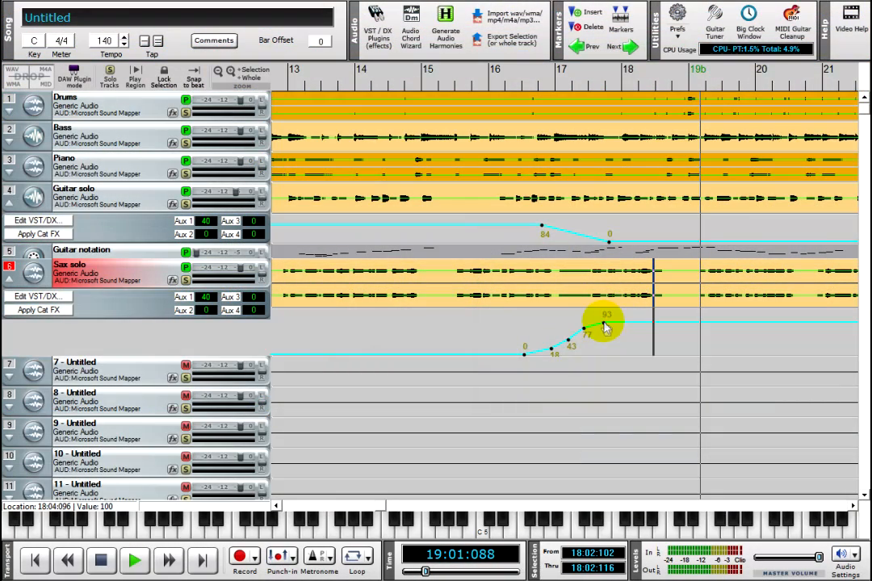
# - Set the level of the final fade-in volume node on the Sax solo track to 100
pyautogui.rightClick(604, 326)
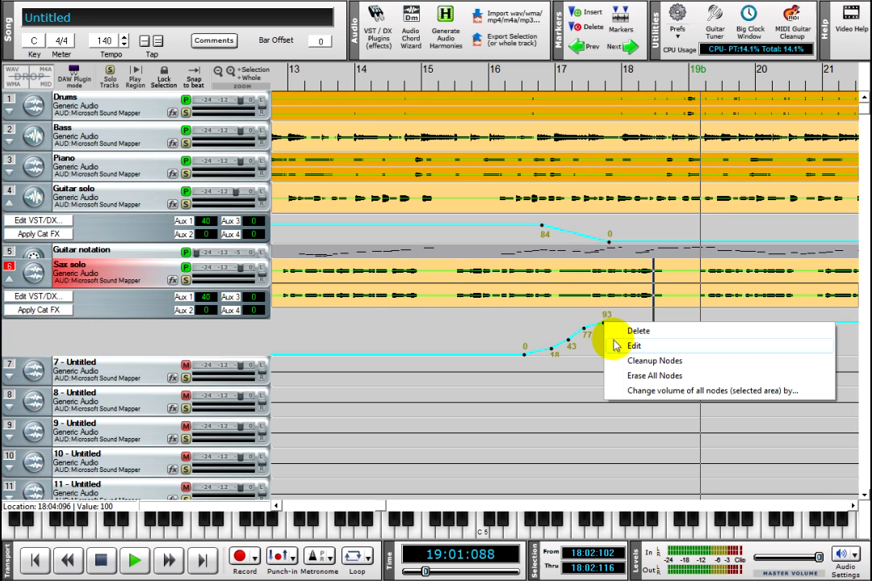
pyautogui.click(616, 345)
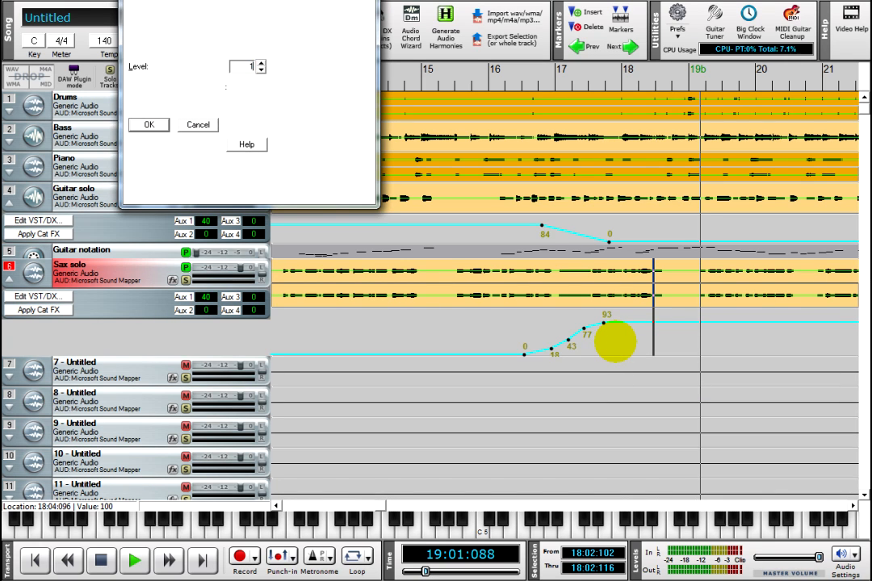
pyautogui.click(148, 124)
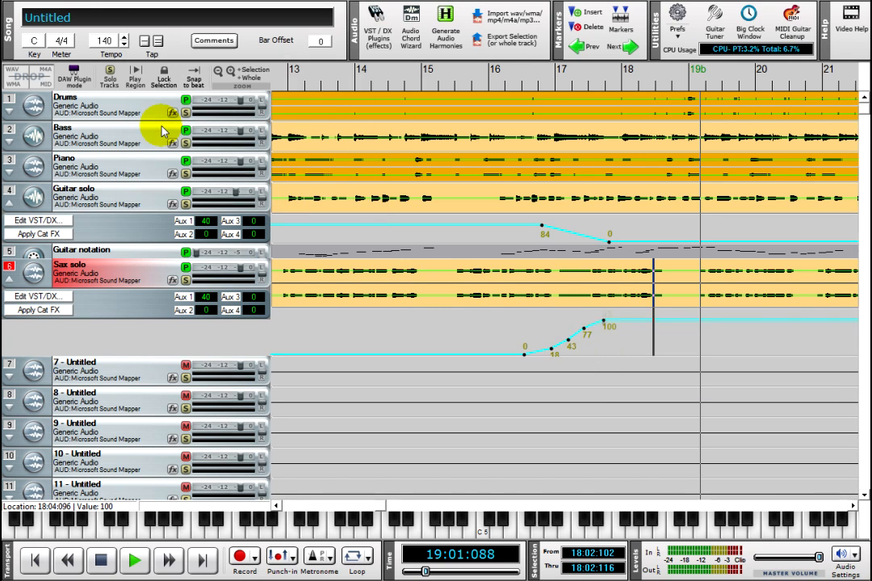
# - Hold the Sax solo volume with a node of 100 late in bar 26, and cut it with a 0 node early in bar 27
pyautogui.hotkey('ctrl', 'Down')
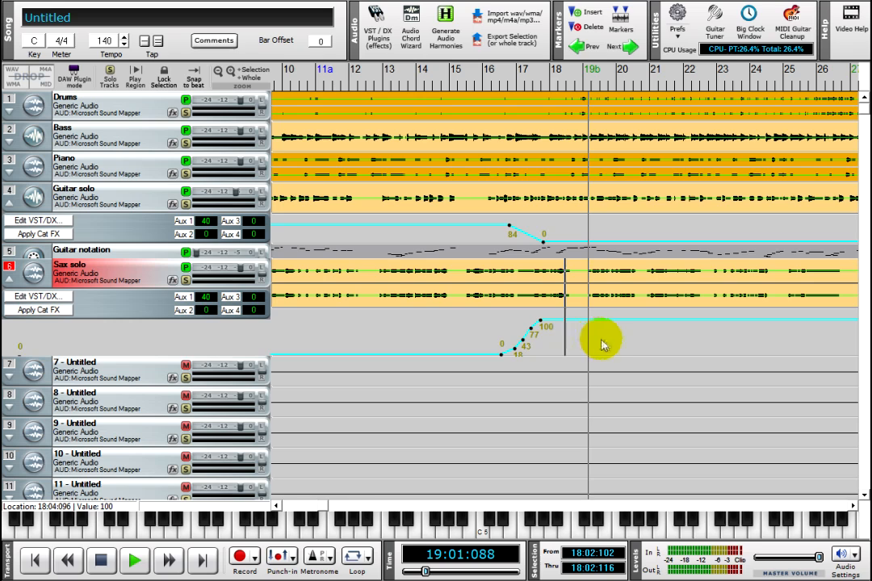
pyautogui.click(852, 505)
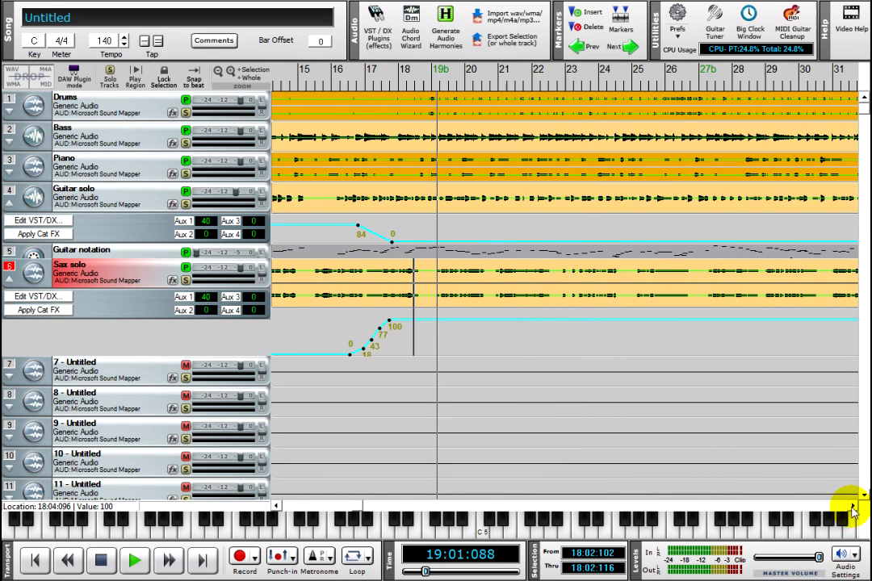
pyautogui.click(693, 324)
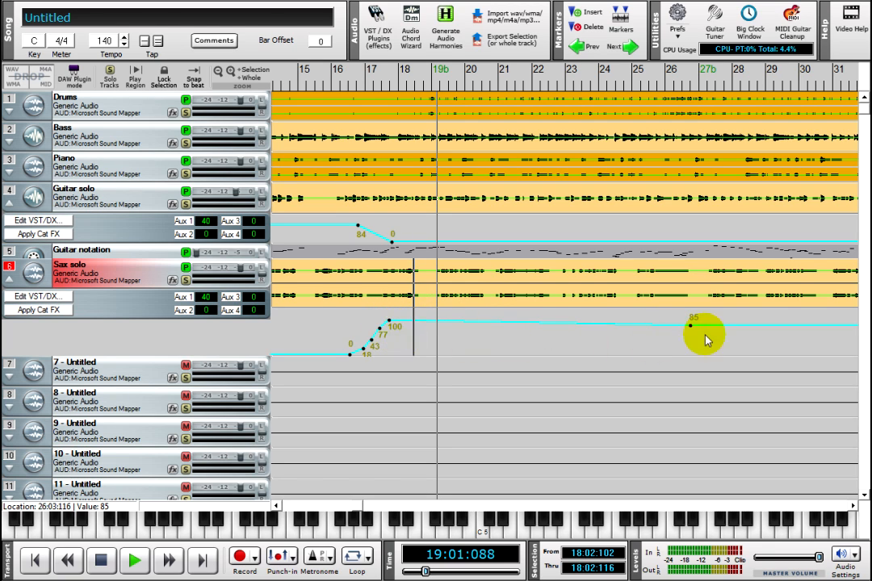
pyautogui.rightClick(691, 327)
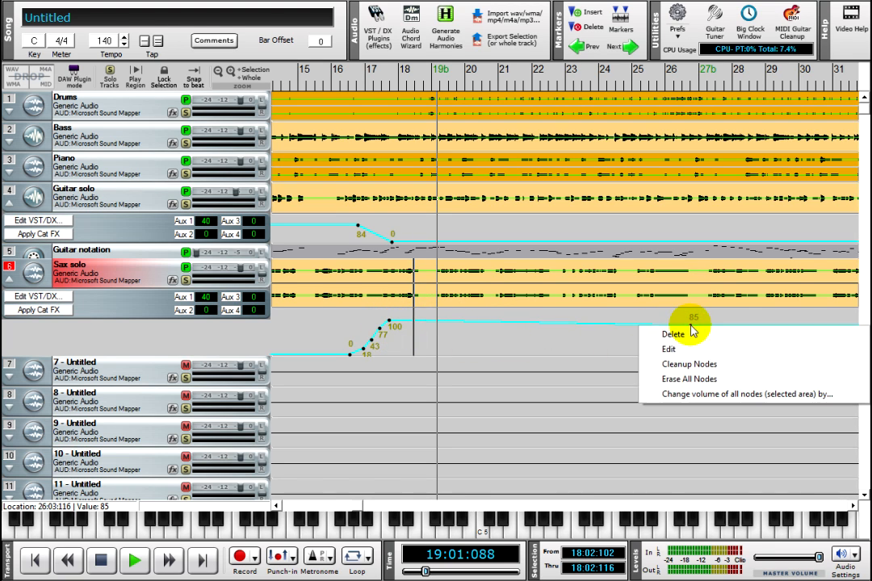
pyautogui.click(682, 351)
pyautogui.write('100')
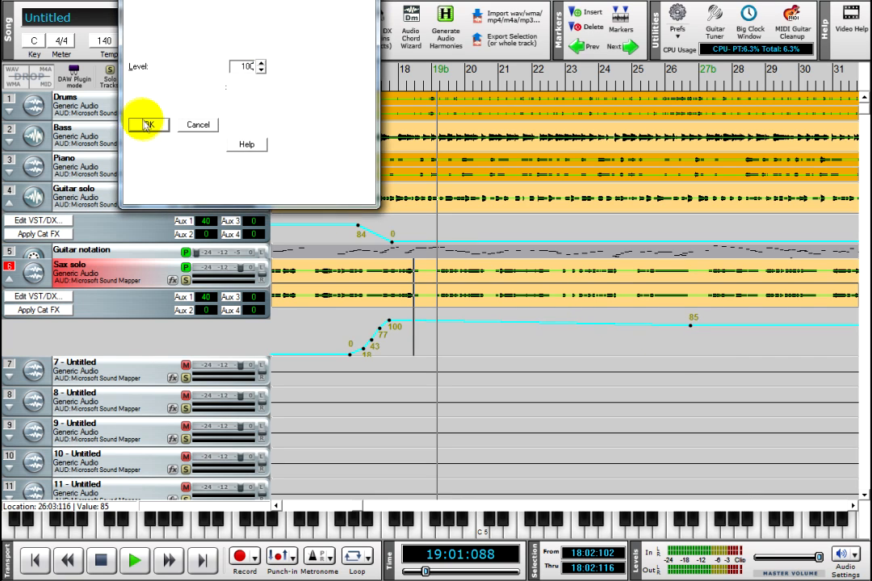
pyautogui.click(148, 125)
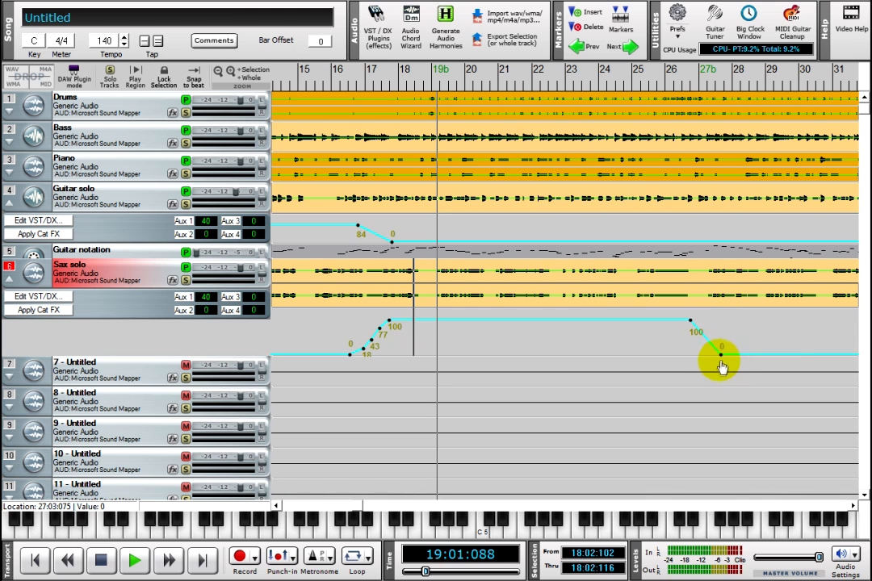
pyautogui.moveTo(717, 356); pyautogui.dragTo(706, 355)
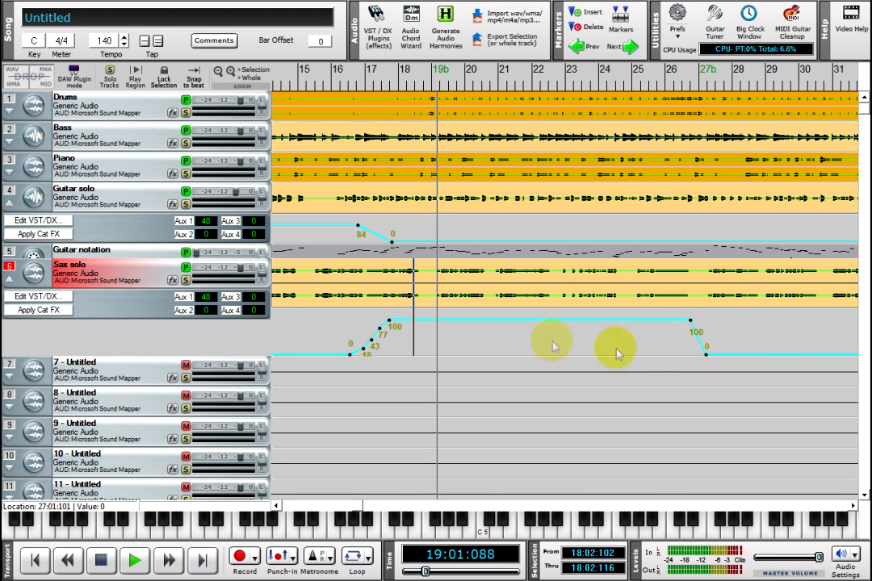
# - Play the song from late in bar 2 to hear the guitar-to-sax crossfade
pyautogui.click(34, 560)
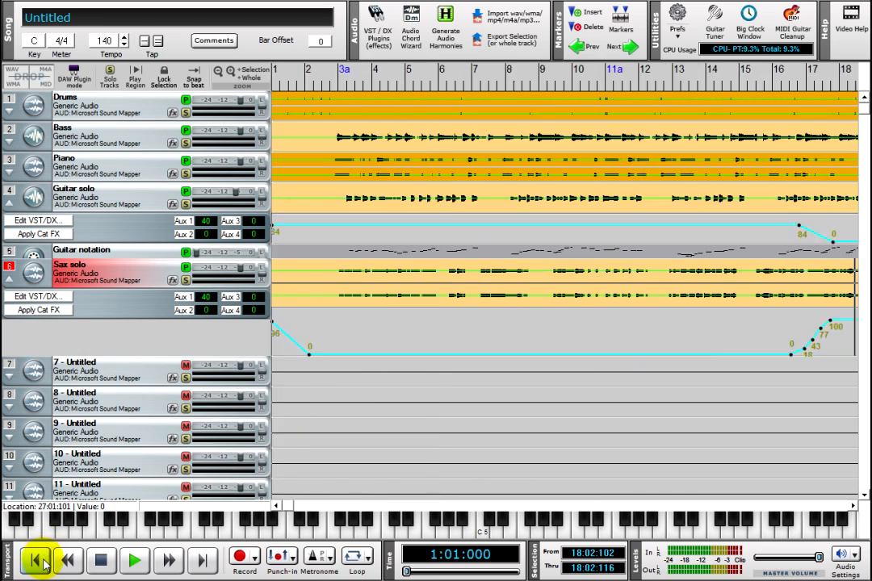
pyautogui.scroll(-3, 414, 415)
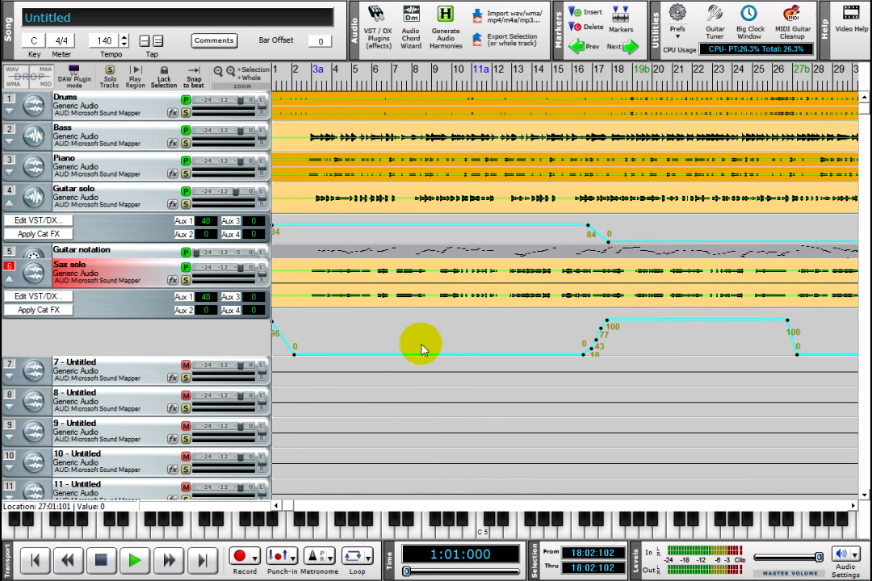
pyautogui.click(310, 327)
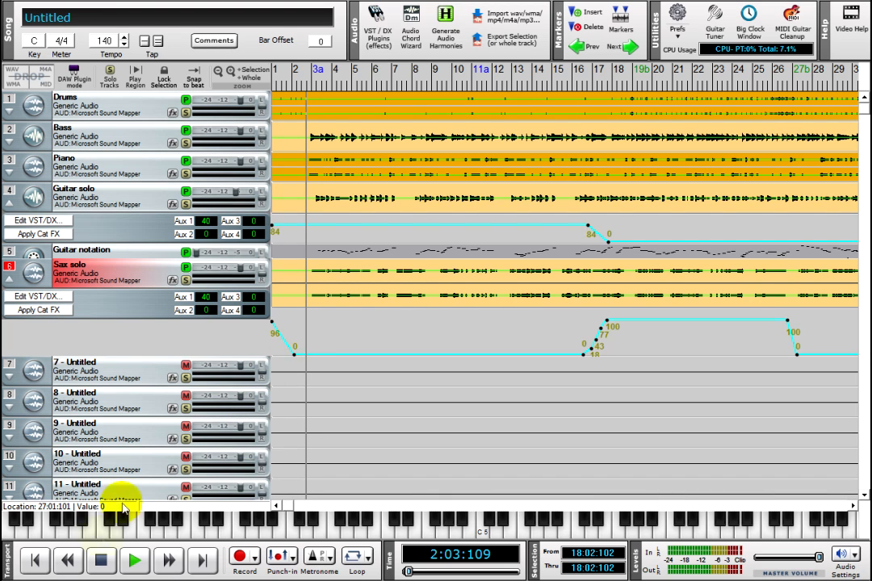
pyautogui.click(134, 561)
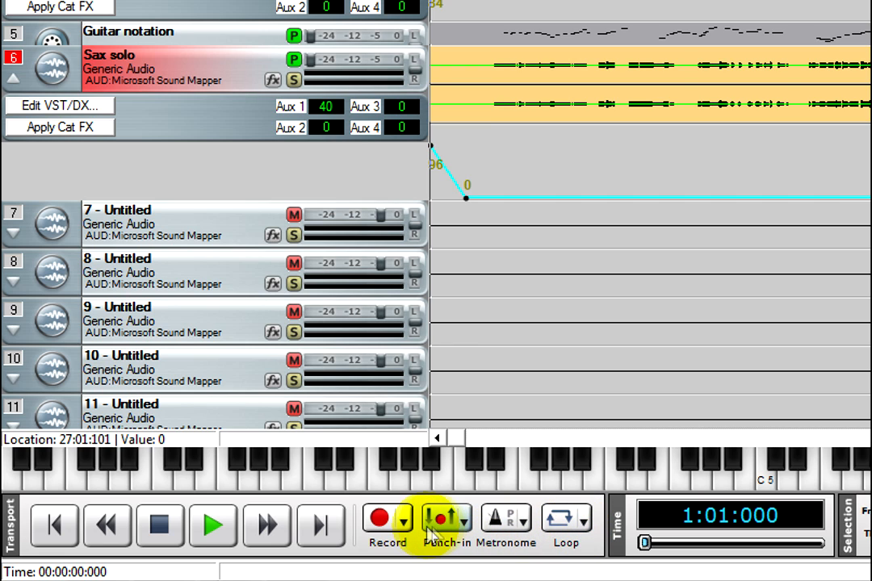
# - Turn punch-in recording on and off again
pyautogui.click(464, 522)
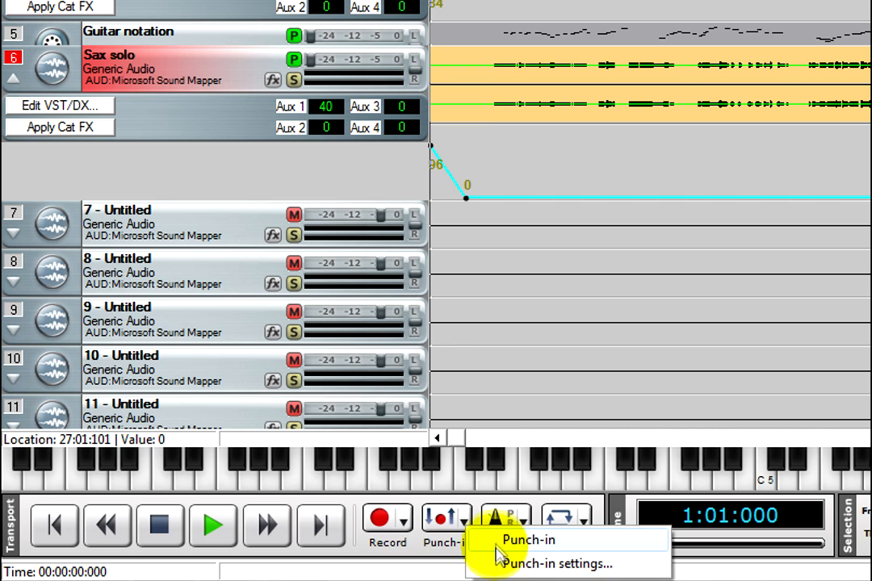
pyautogui.click(485, 544)
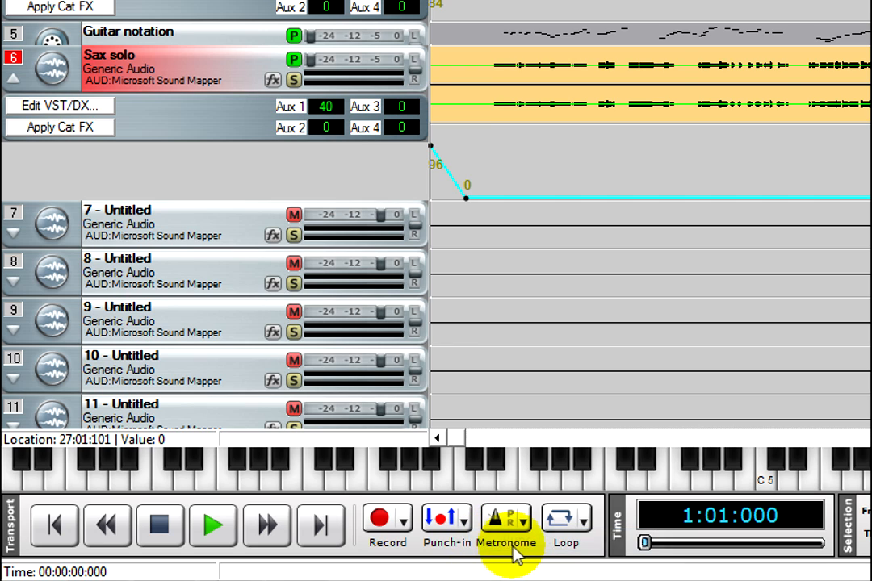
pyautogui.click(464, 520)
pyautogui.click(498, 491)
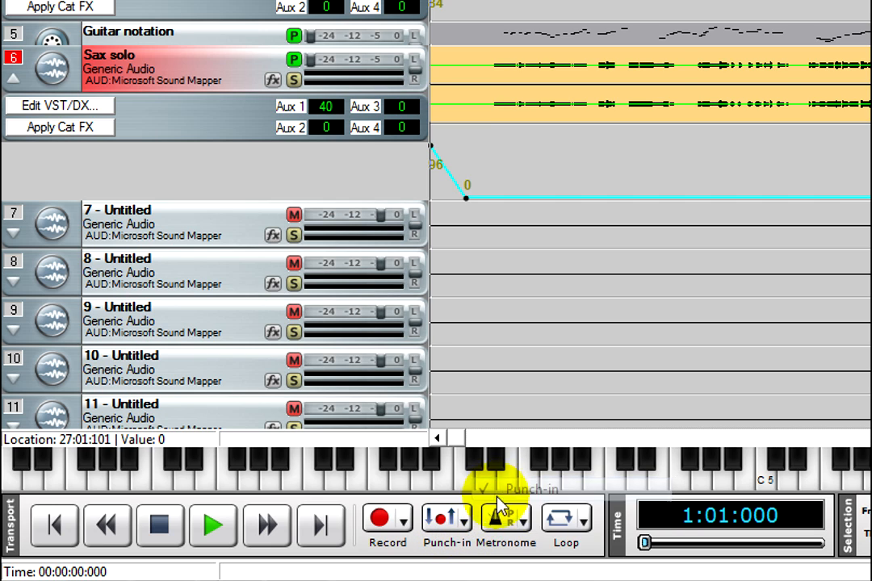
# - Enable the metronome for recording, and switch its playback option on and off again
pyautogui.click(523, 531)
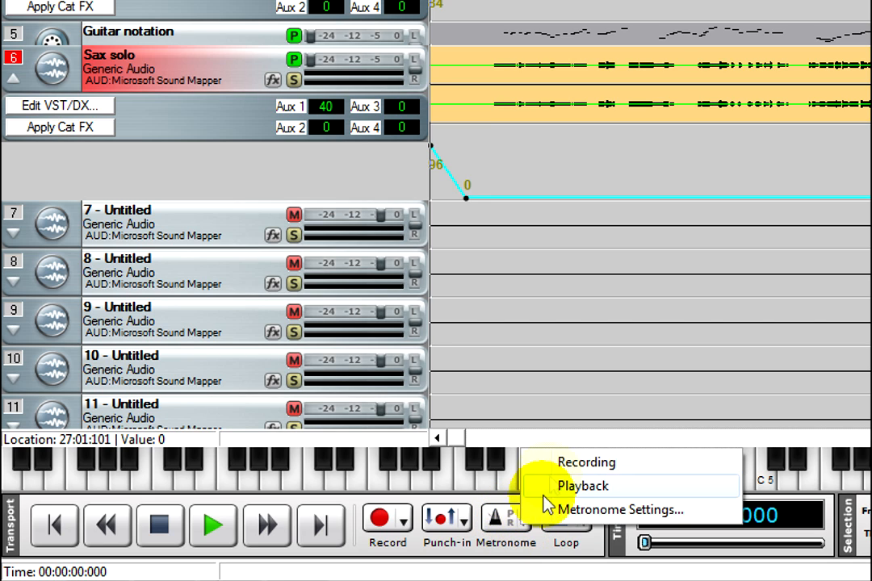
pyautogui.click(555, 465)
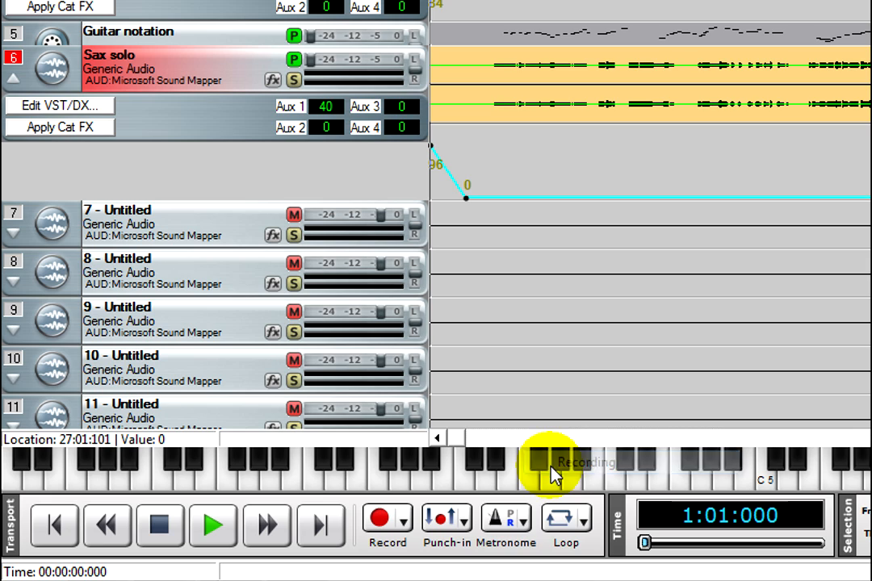
pyautogui.click(524, 523)
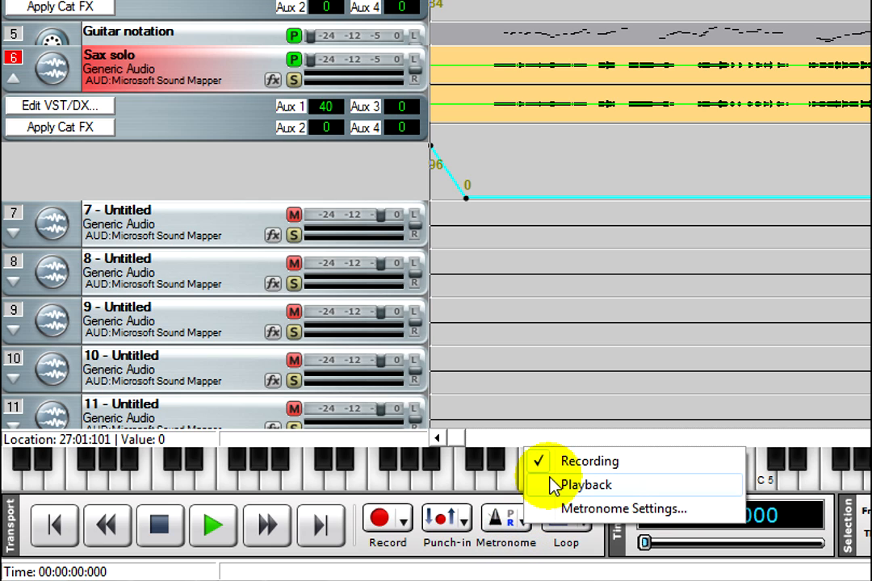
pyautogui.click(553, 485)
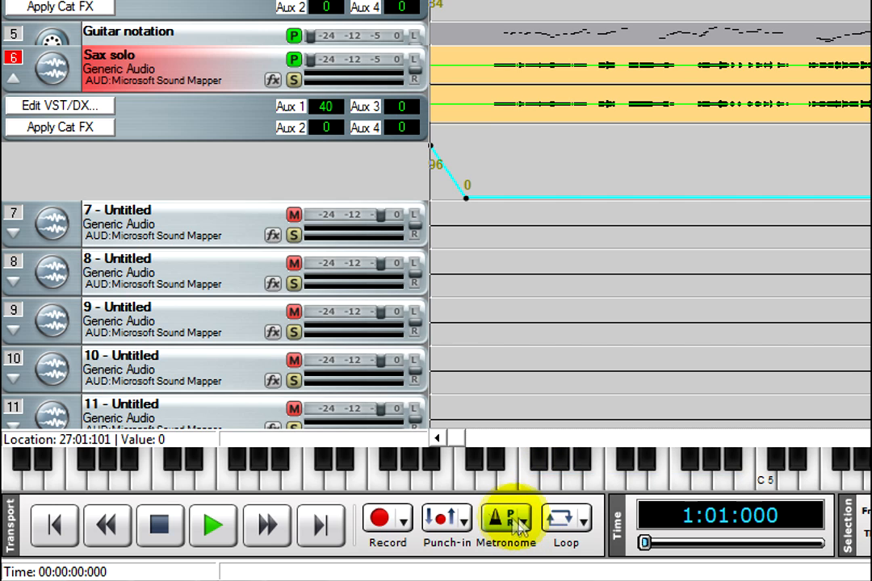
pyautogui.click(523, 523)
pyautogui.click(557, 486)
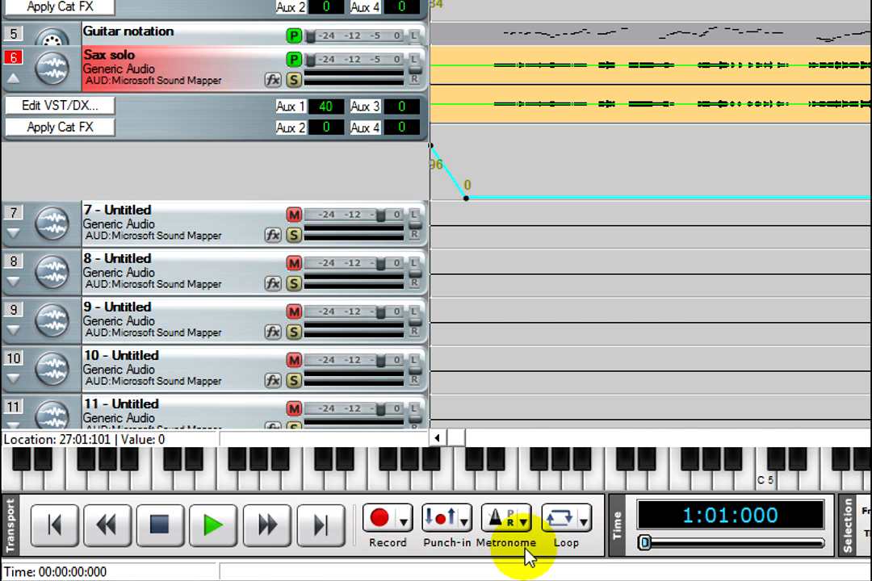
# - Turn on looping and inspect the Endless Loop settings without changing them
pyautogui.click(558, 529)
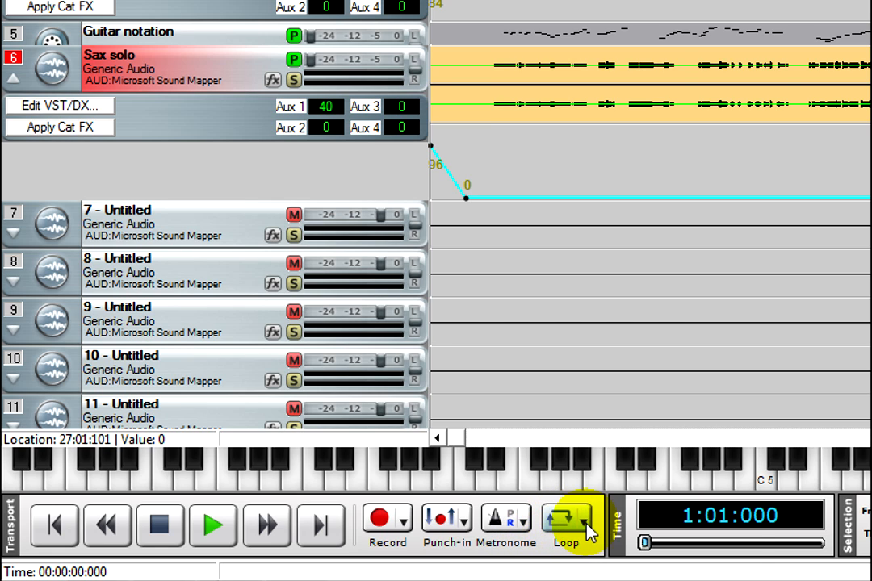
pyautogui.click(586, 527)
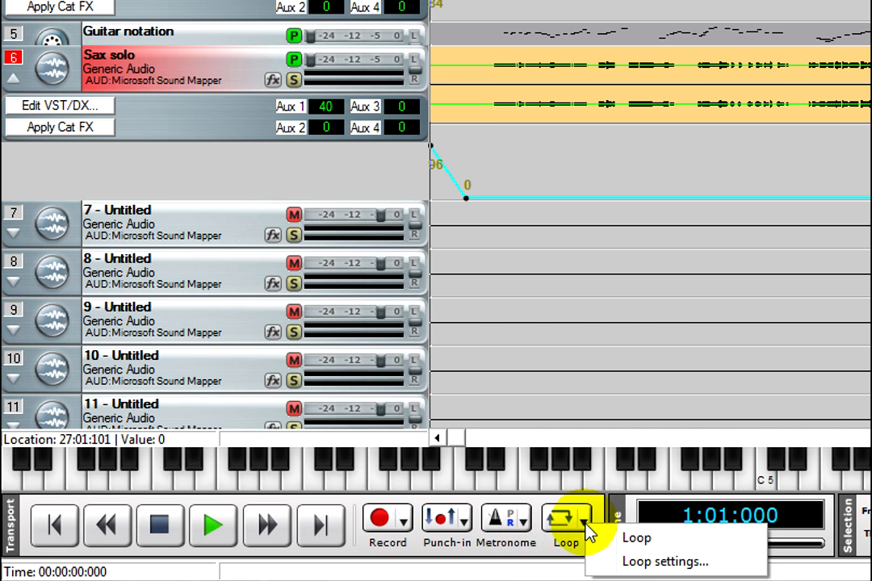
pyautogui.click(658, 539)
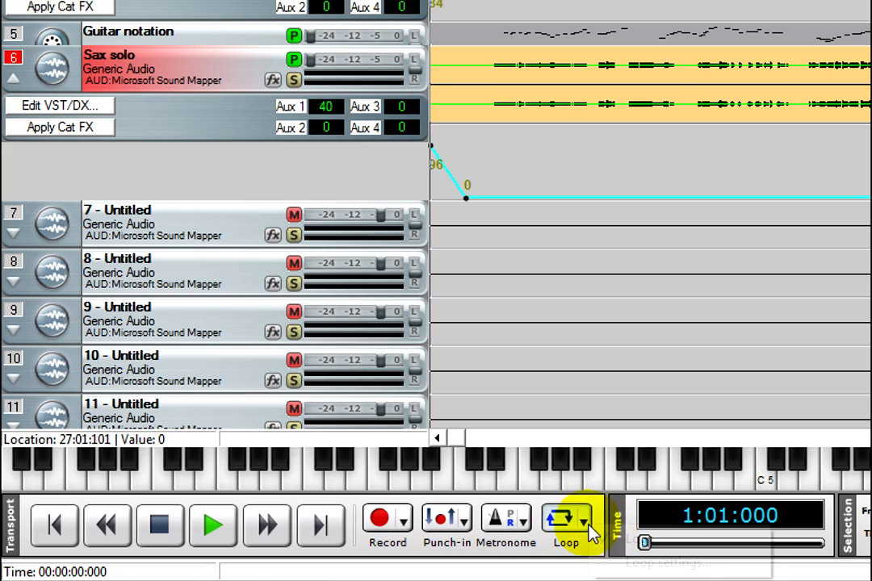
pyautogui.click(588, 529)
pyautogui.click(601, 565)
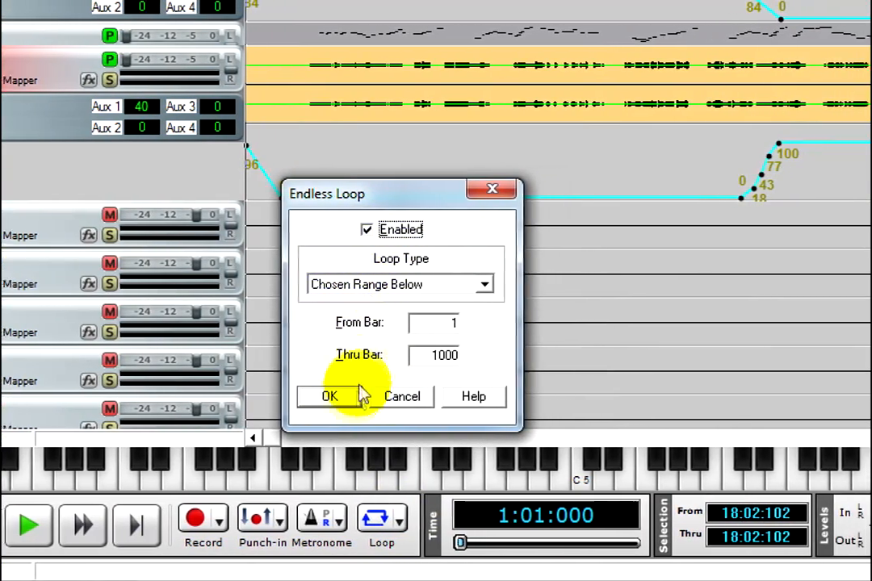
pyautogui.click(399, 396)
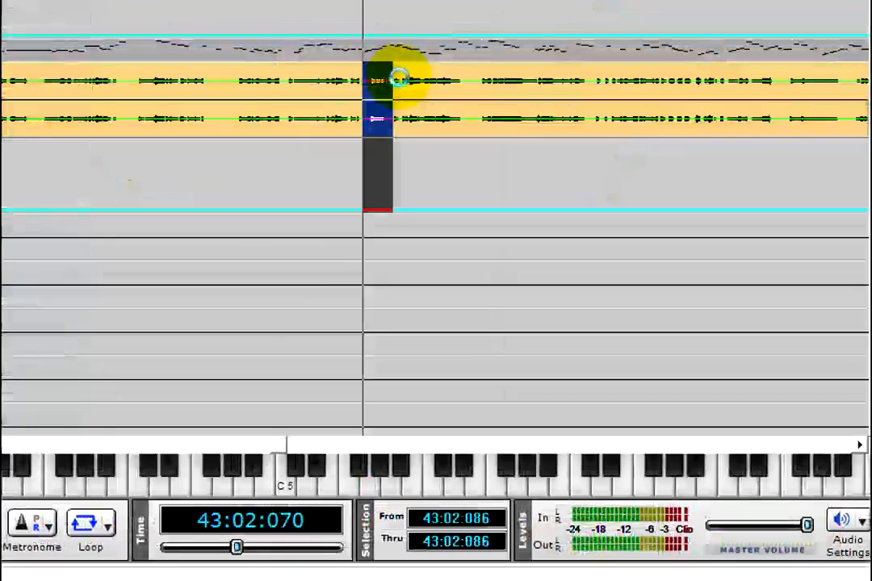
# - Select the Sax solo from 43:02:086 through 51:03:026 and set the selection's start beat to 1 in the From and Thru settings
pyautogui.moveTo(399, 77); pyautogui.dragTo(614, 93)
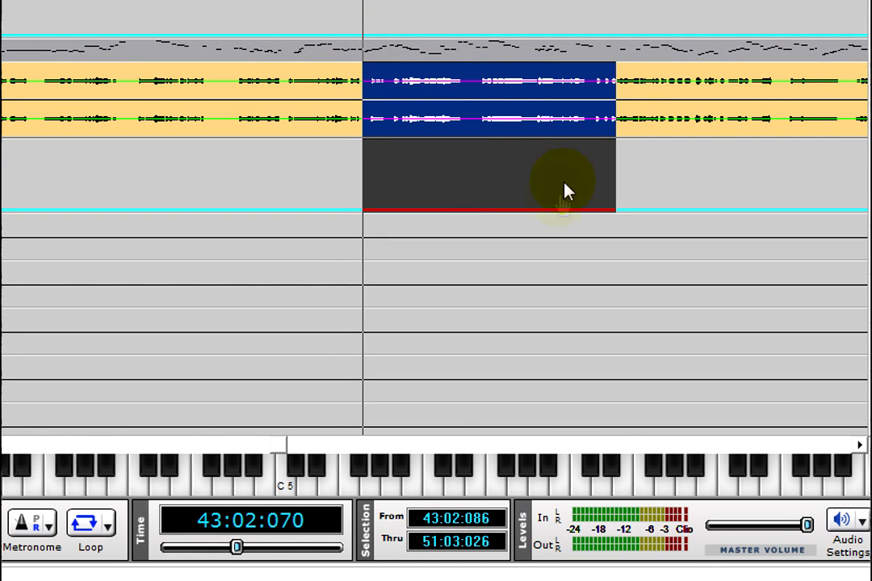
pyautogui.doubleClick(502, 521)
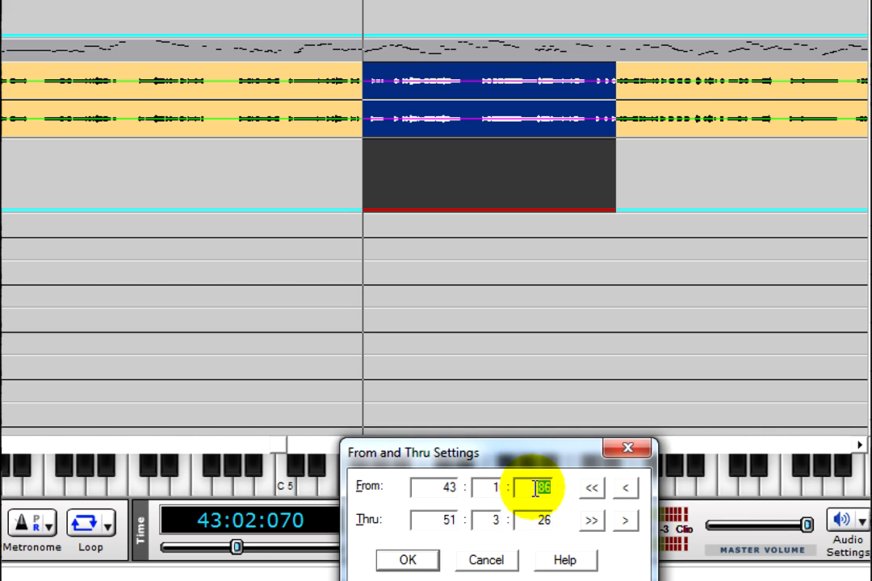
pyautogui.click(428, 563)
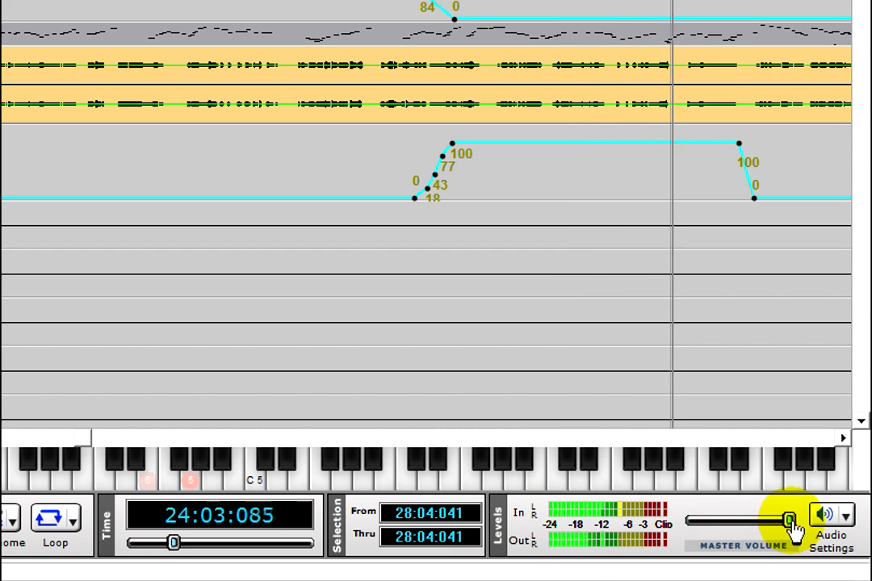
# - Try lowering the master volume during playback, and check the system's playback devices without changing them
pyautogui.moveTo(787, 521); pyautogui.dragTo(767, 520)
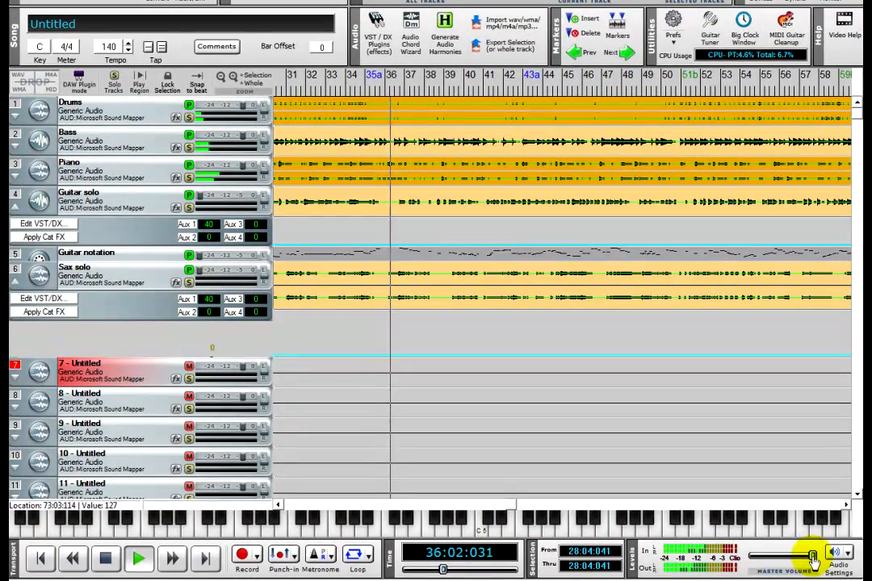
pyautogui.click(846, 555)
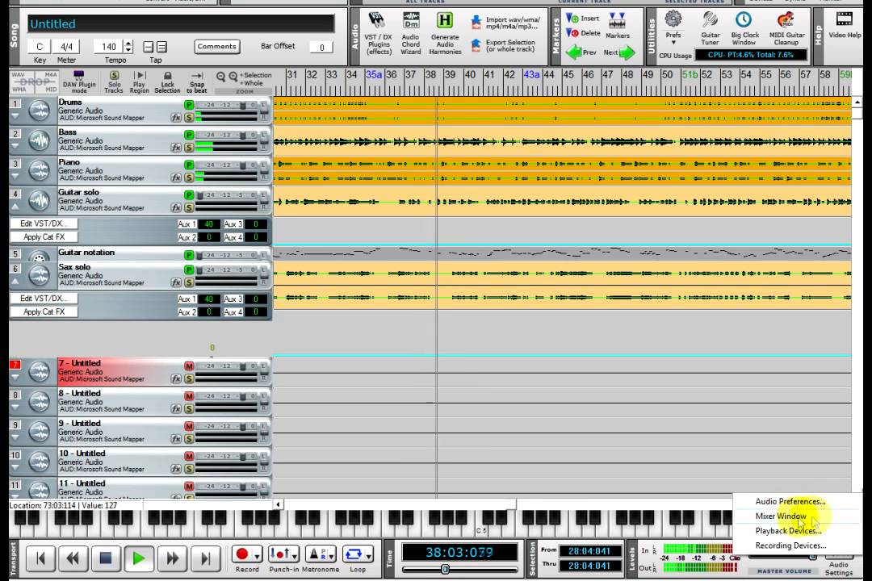
pyautogui.click(743, 531)
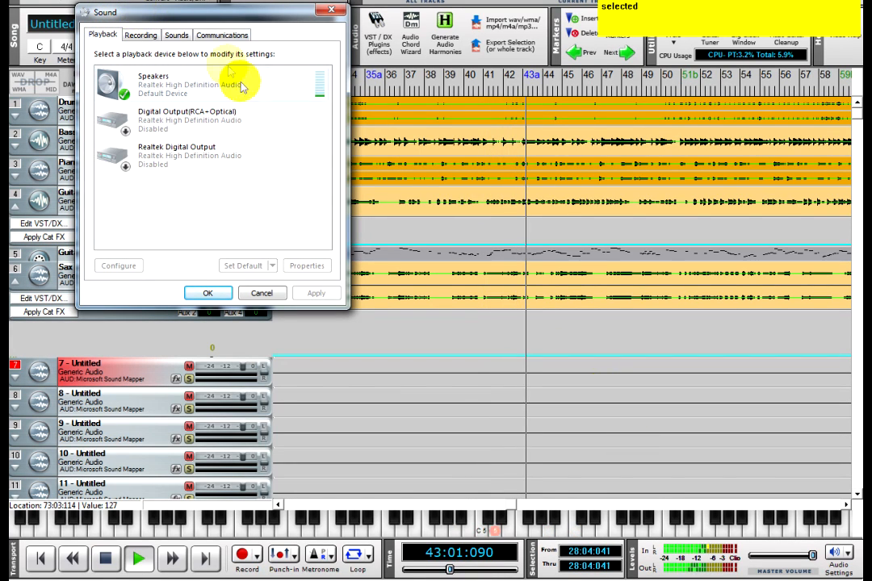
pyautogui.click(264, 292)
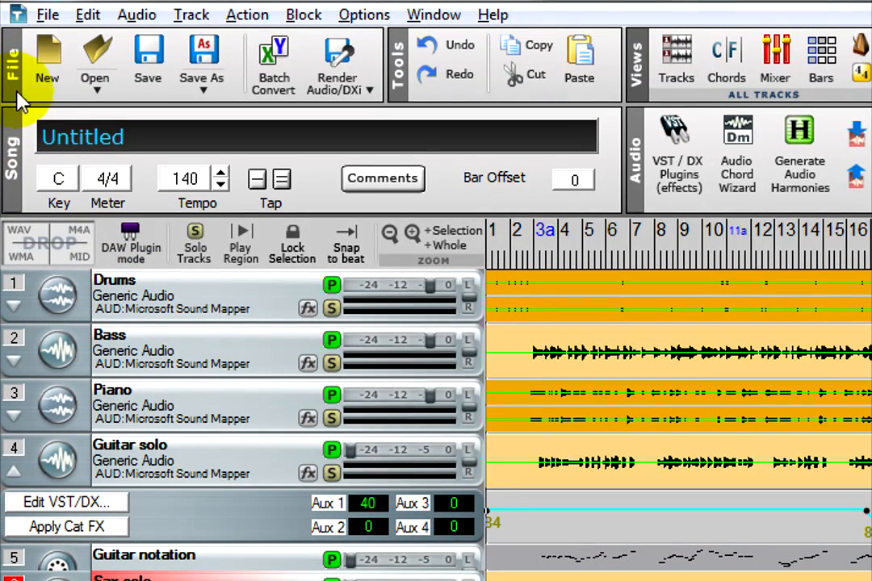
pyautogui.click(89, 89)
pyautogui.click(89, 89)
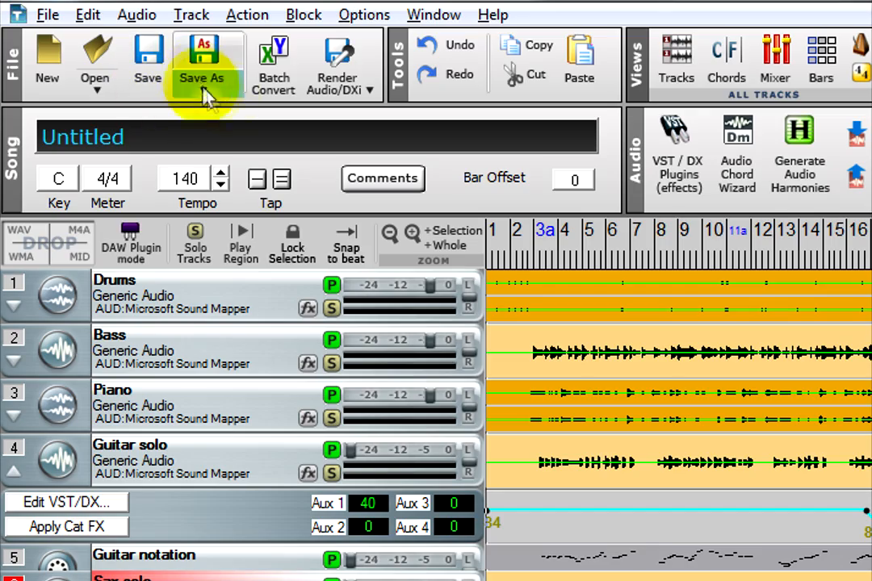
# - Inspect the input and output file types available in Batch File Conversion without starting a conversion
pyautogui.click(266, 81)
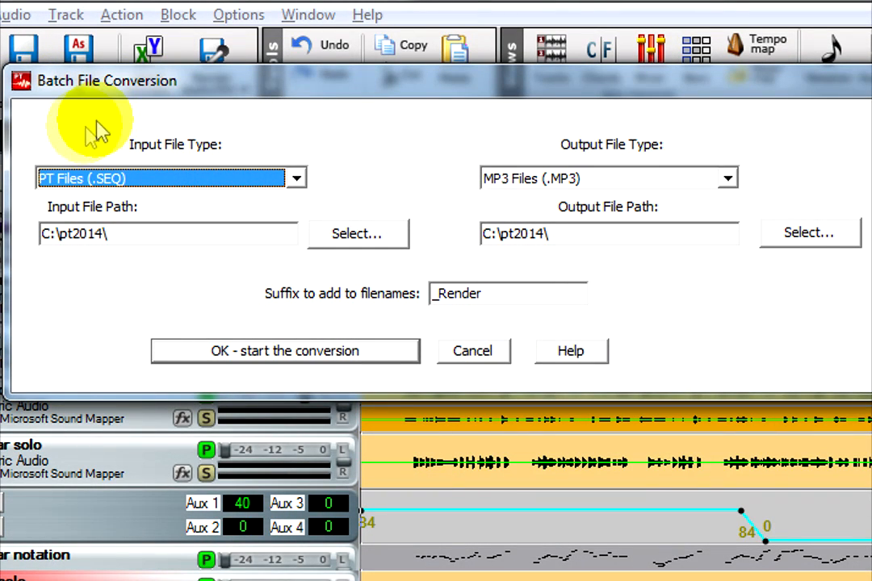
pyautogui.click(296, 179)
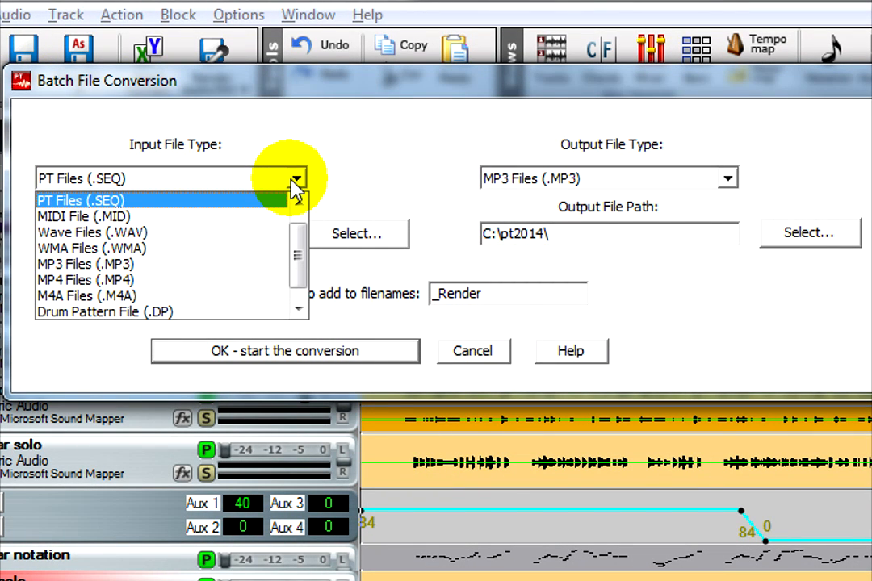
pyautogui.click(296, 183)
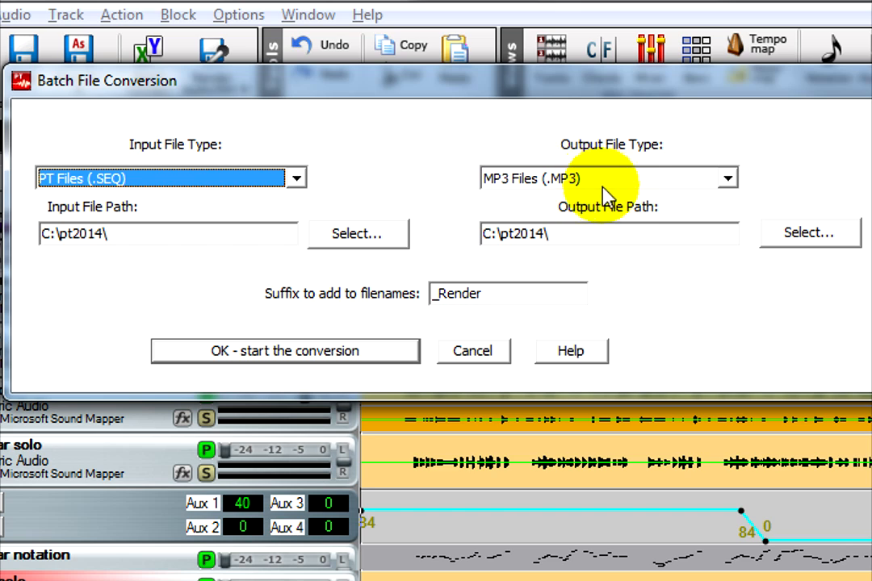
pyautogui.click(724, 183)
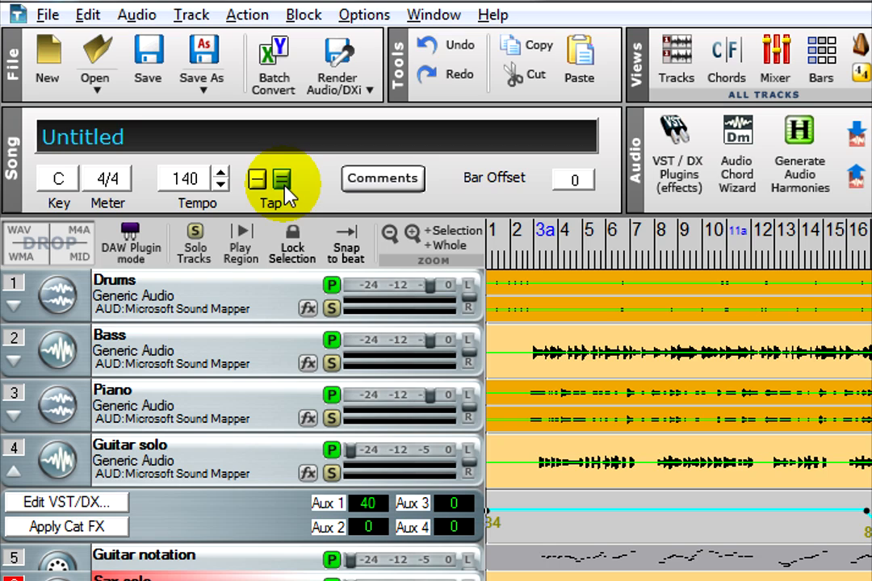
# - Set the song's bar offset to -2
pyautogui.click(575, 187)
pyautogui.write('-2')
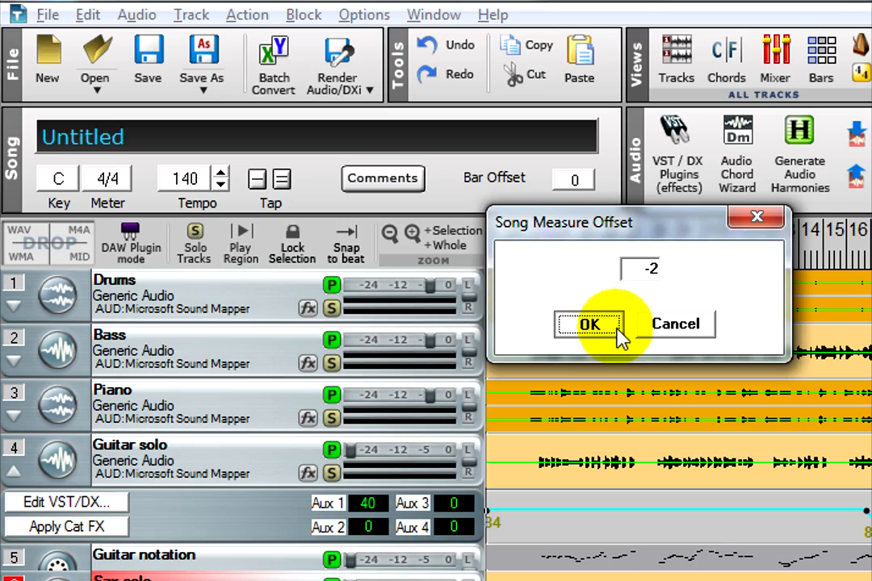
pyautogui.click(594, 324)
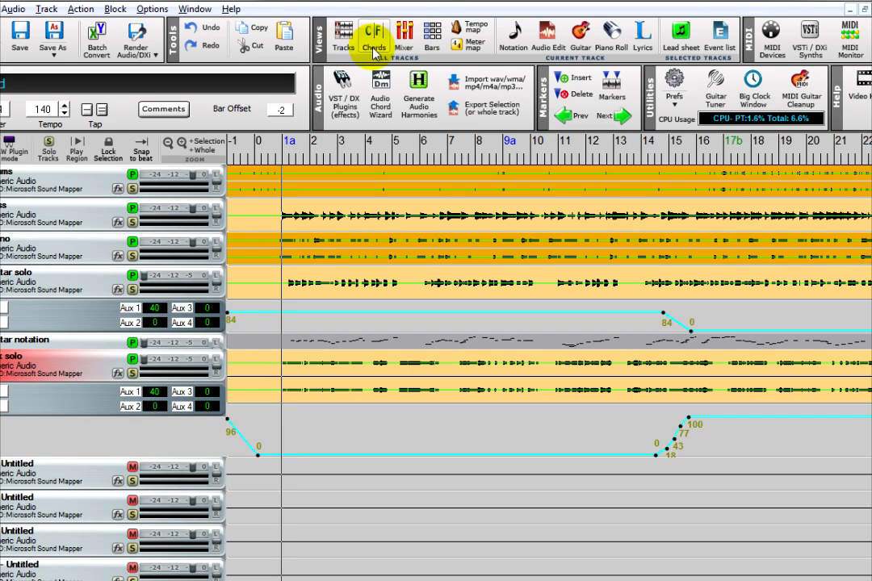
# - Look through the song's Chords, Bars, Mixer, Tempo map and Meter map views, and return to the Tracks view
pyautogui.click(373, 50)
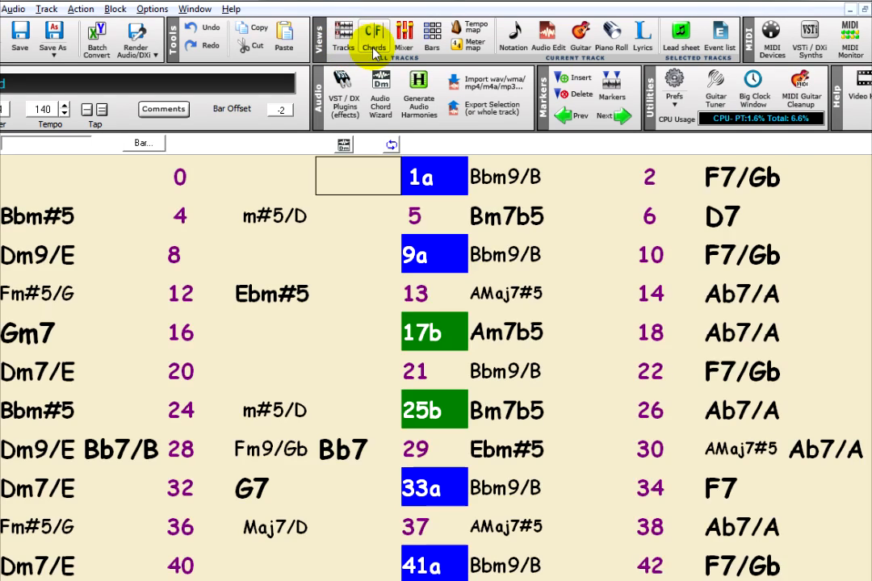
pyautogui.click(432, 50)
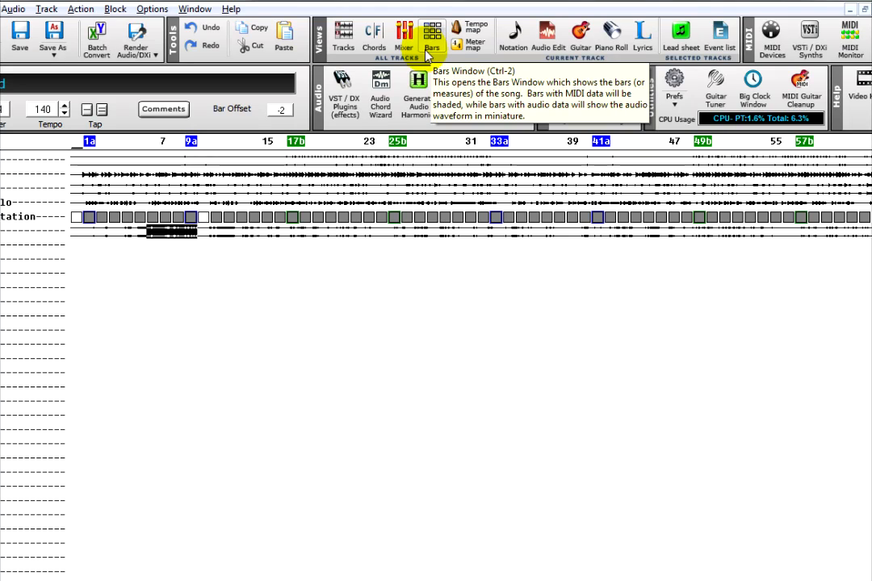
pyautogui.click(413, 52)
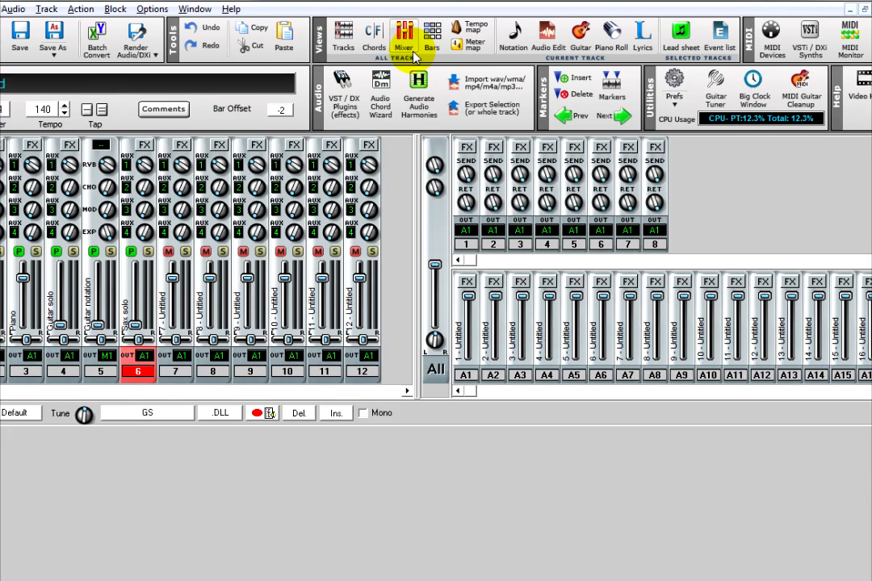
pyautogui.click(468, 31)
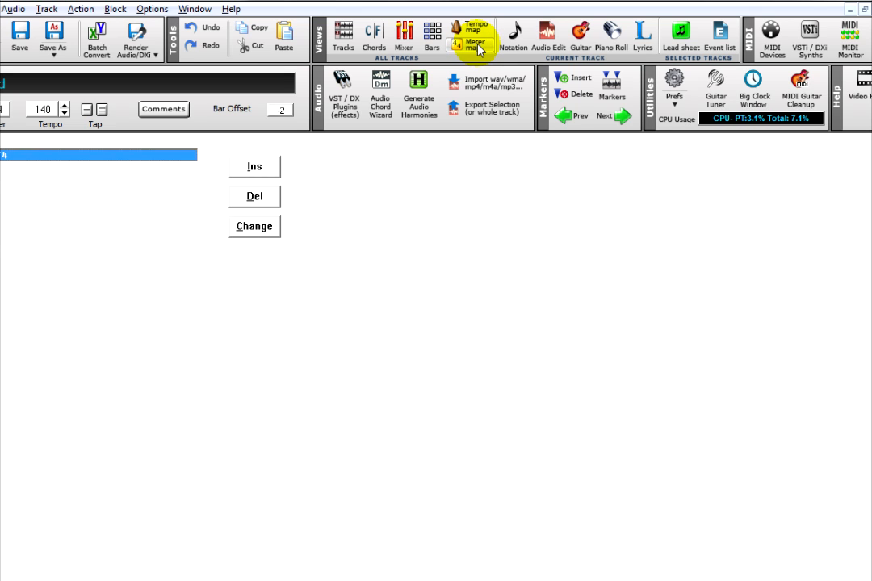
pyautogui.click(348, 55)
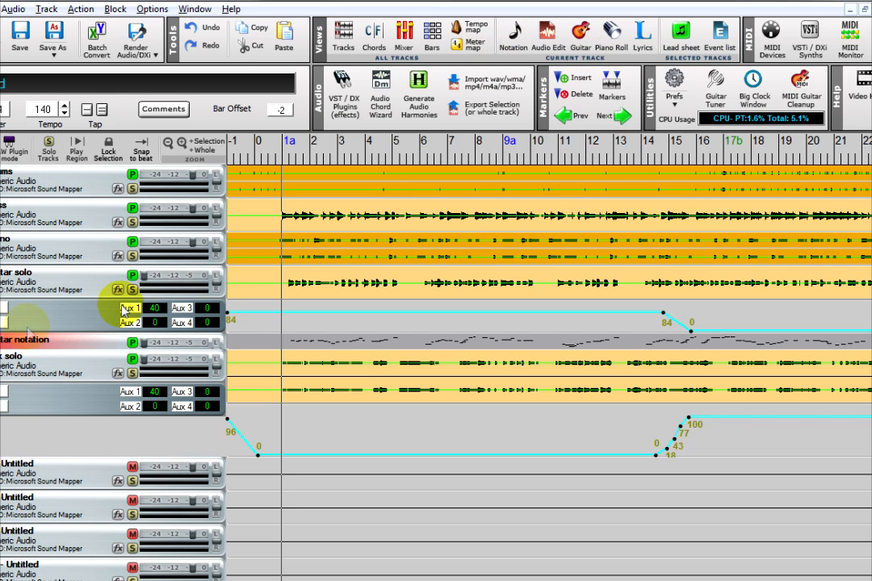
# - View the Guitar notation track's notation, and the Guitar solo's audio edit, guitar, piano roll, lyrics, lead sheet and event list windows
pyautogui.click(517, 44)
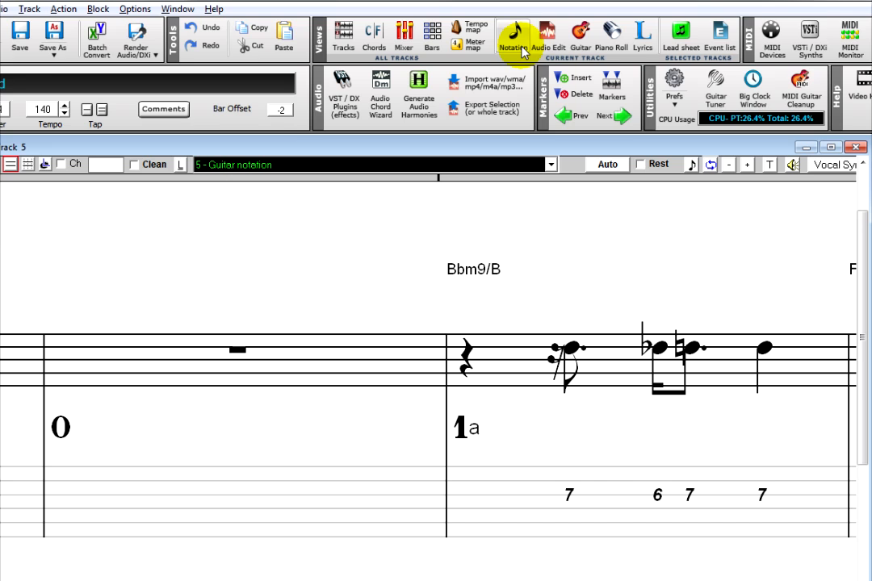
pyautogui.click(856, 147)
pyautogui.click(16, 302)
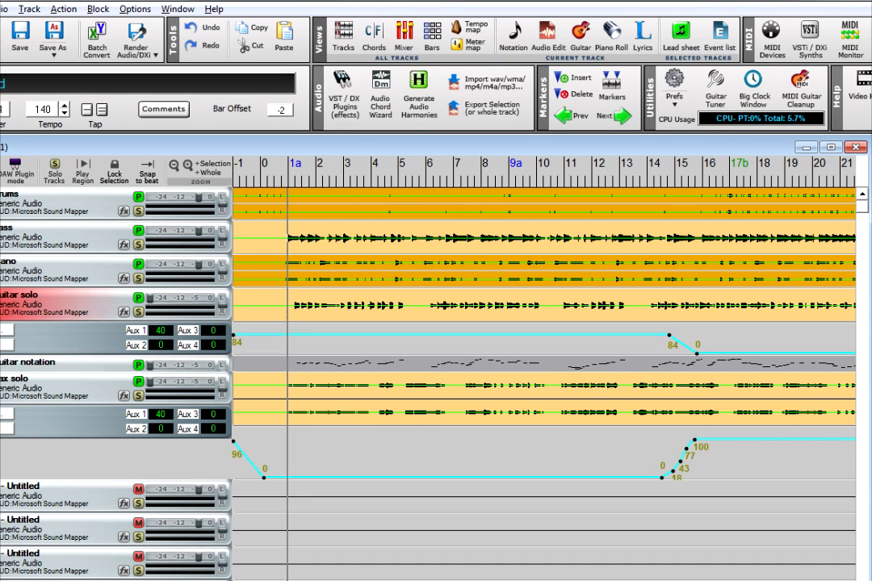
pyautogui.click(538, 44)
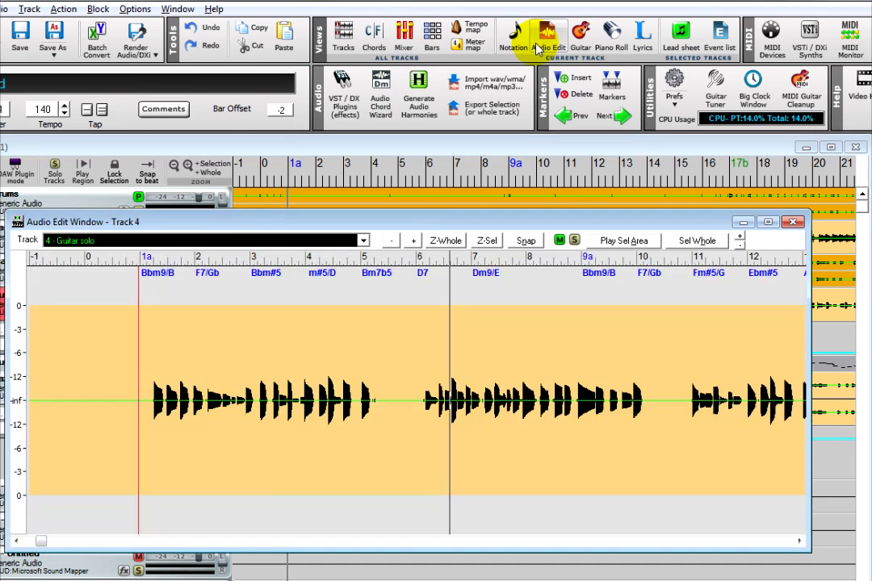
pyautogui.click(579, 36)
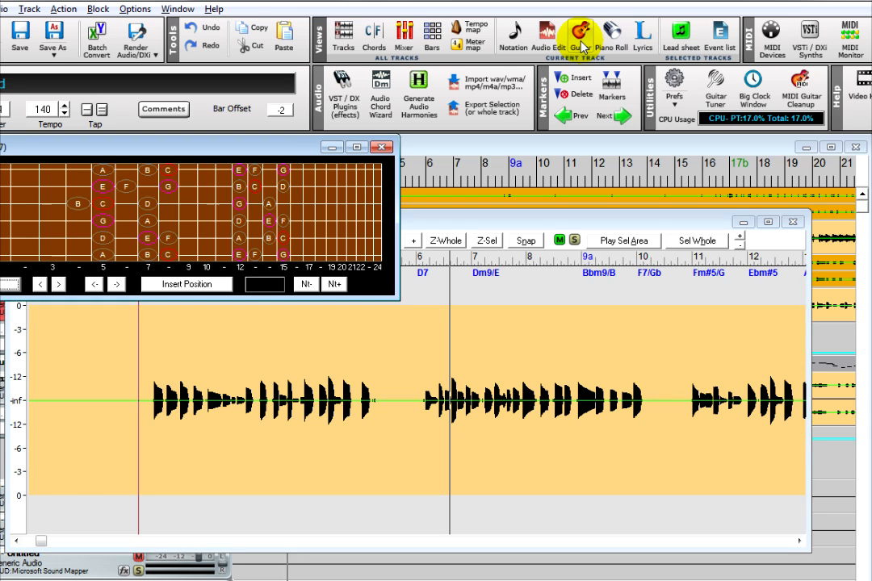
pyautogui.click(626, 51)
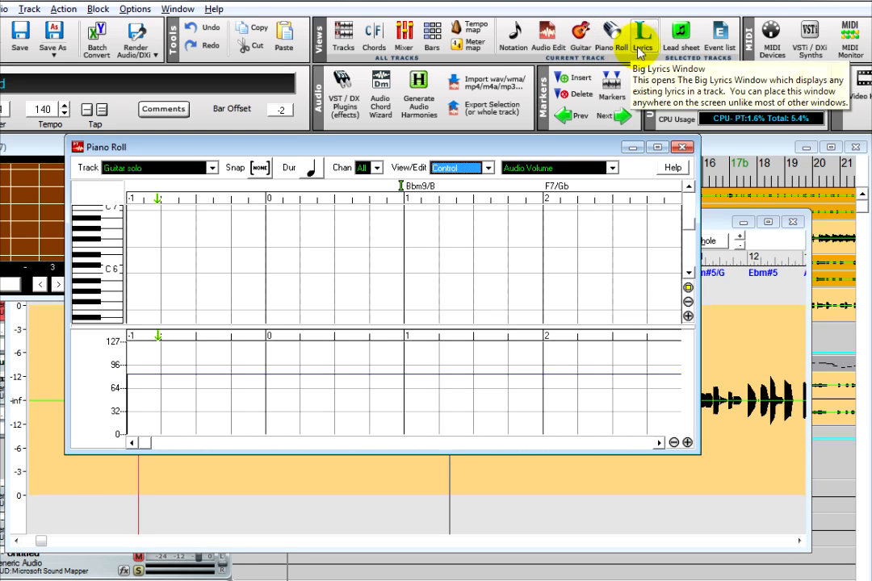
pyautogui.click(641, 50)
pyautogui.click(680, 36)
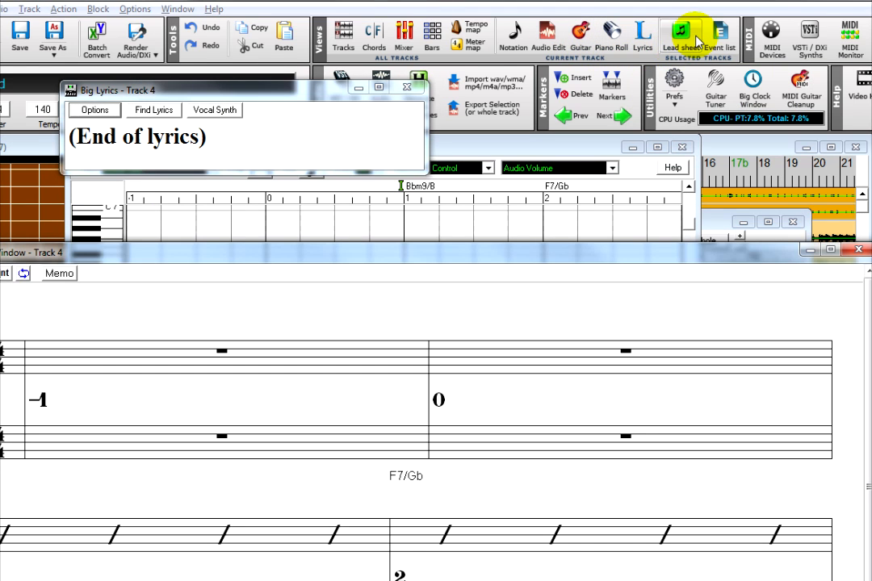
pyautogui.click(720, 41)
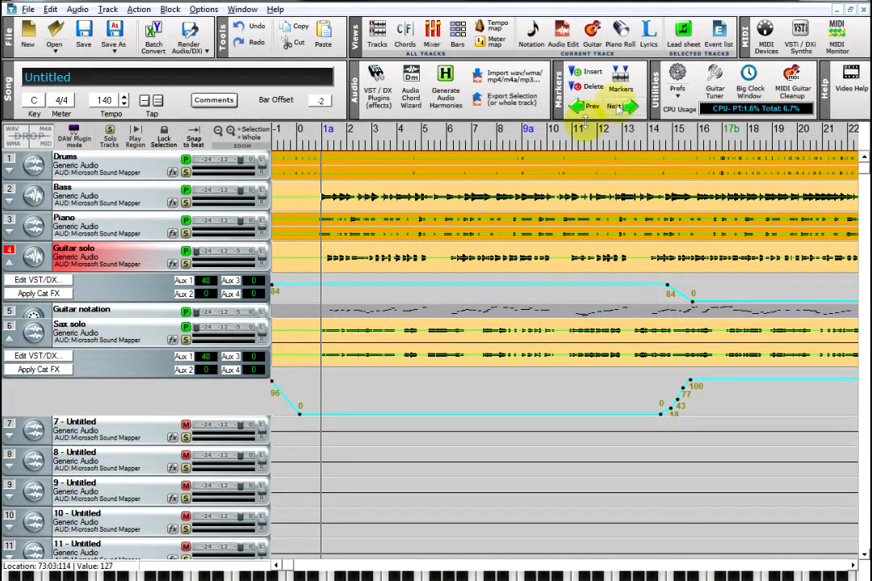
# - Step the track selection through Bass, Piano and Guitar solo to Guitar notation, and increase the Guitar notation track's height
pyautogui.click(9, 225)
pyautogui.click(10, 194)
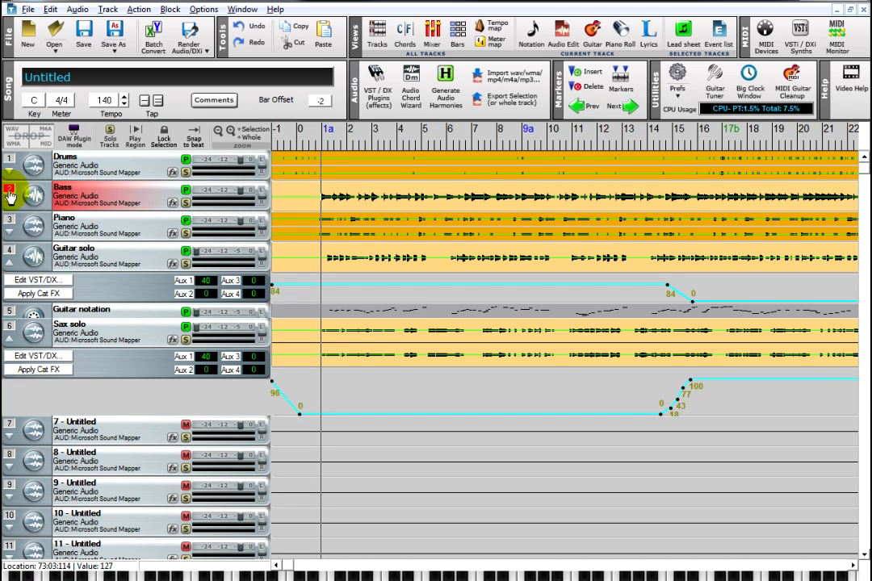
pyautogui.click(9, 225)
pyautogui.click(9, 255)
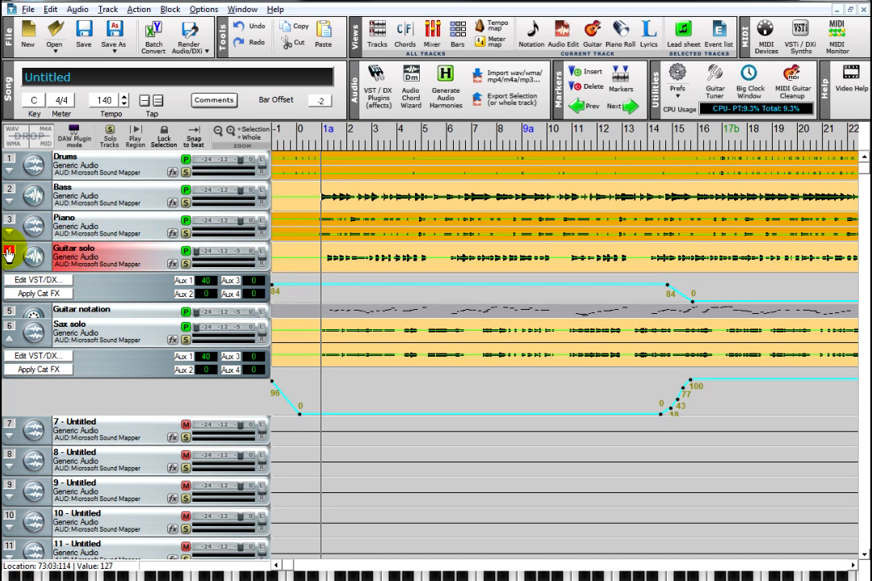
pyautogui.click(9, 313)
pyautogui.moveTo(17, 317); pyautogui.dragTo(16, 334)
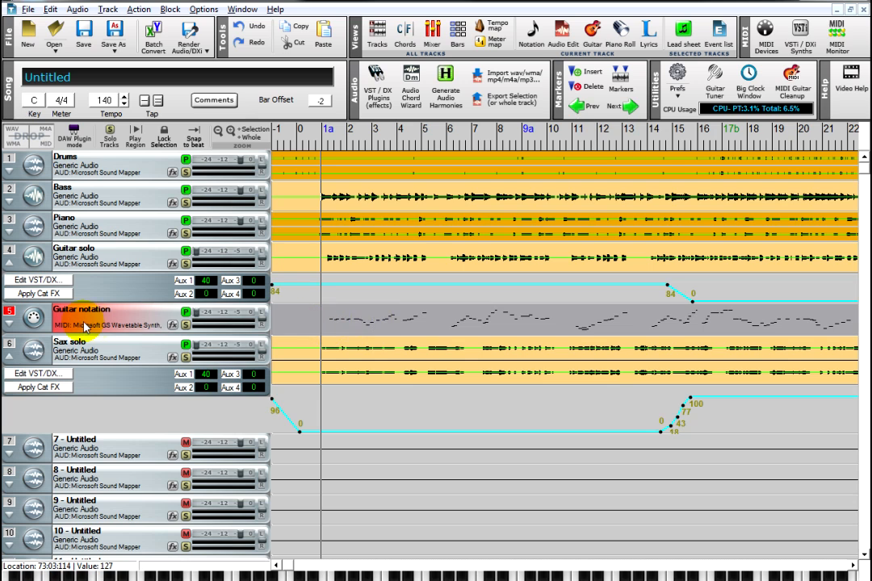
# - Open the Guitar notation track's notation and examine the notes and tablature in the opening bars
pyautogui.click(538, 40)
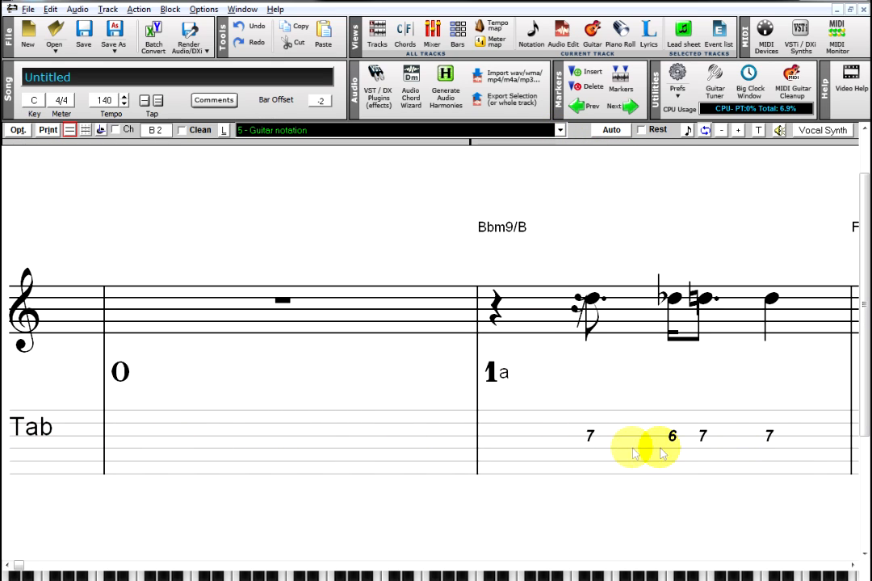
pyautogui.click(853, 567)
pyautogui.click(853, 567)
pyautogui.click(853, 567)
pyautogui.click(853, 567)
pyautogui.click(853, 567)
pyautogui.click(853, 568)
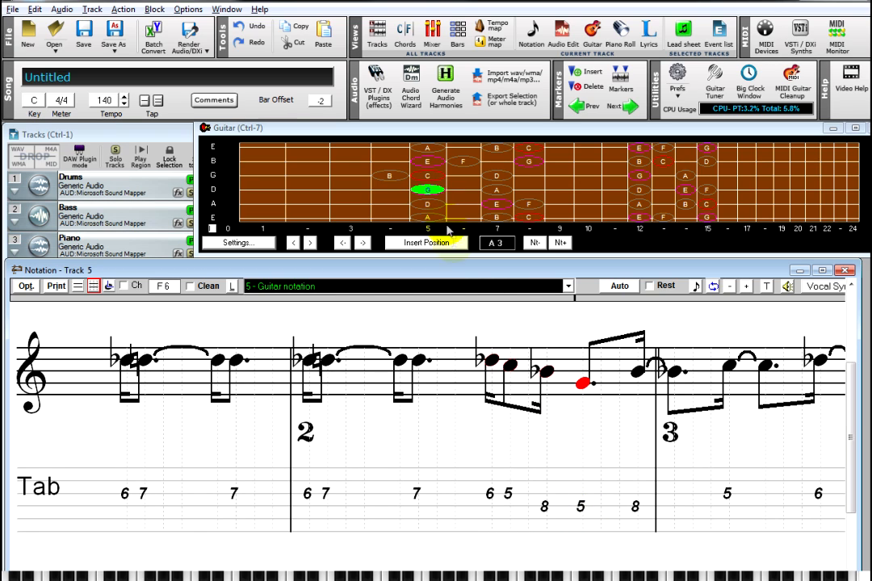
# - Move successive notes in bars 2 and 3 of the guitar tablature to lower strings, giving frets 10, 13, 10, 11 and 12
pyautogui.click(583, 523)
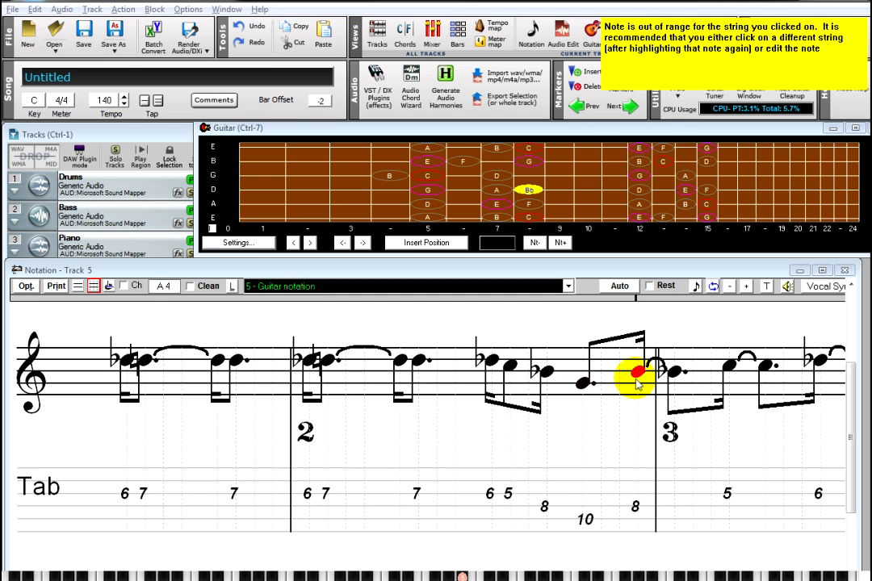
pyautogui.click(638, 518)
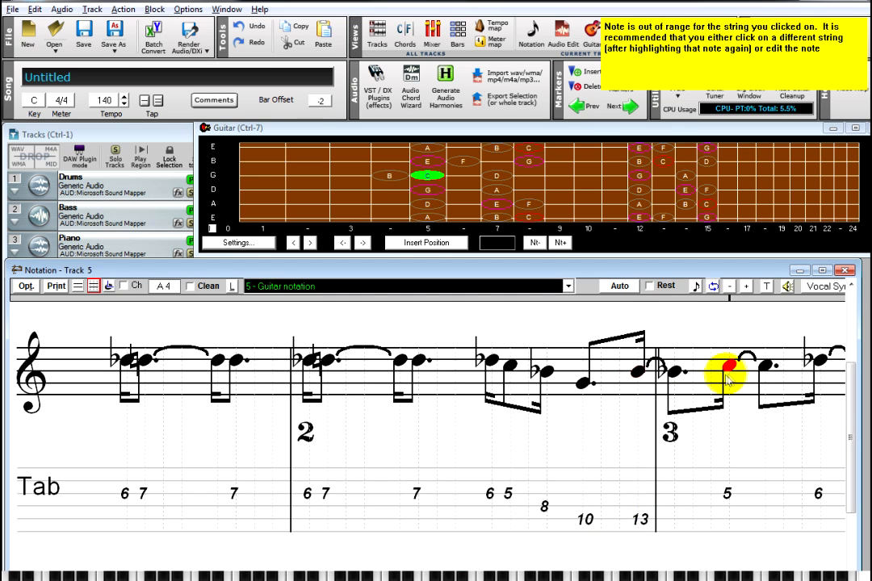
pyautogui.click(729, 508)
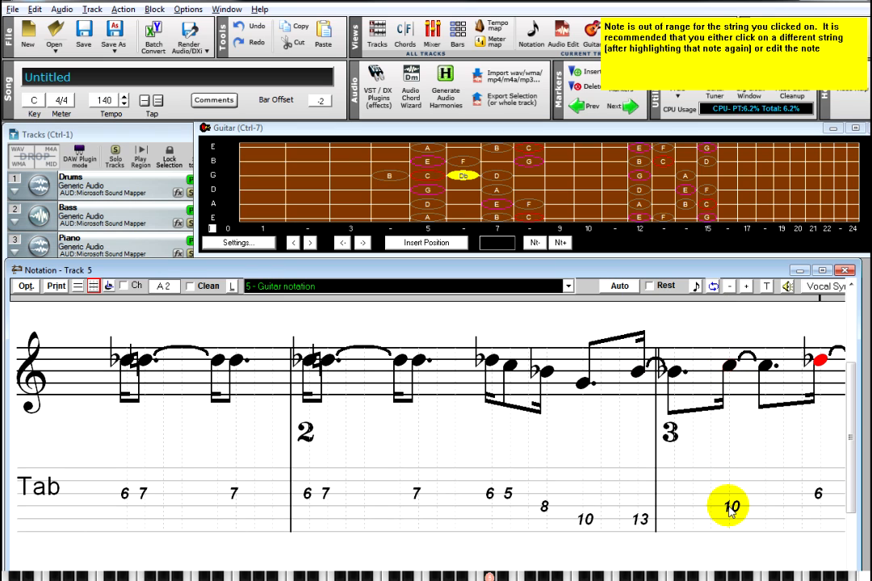
pyautogui.click(821, 508)
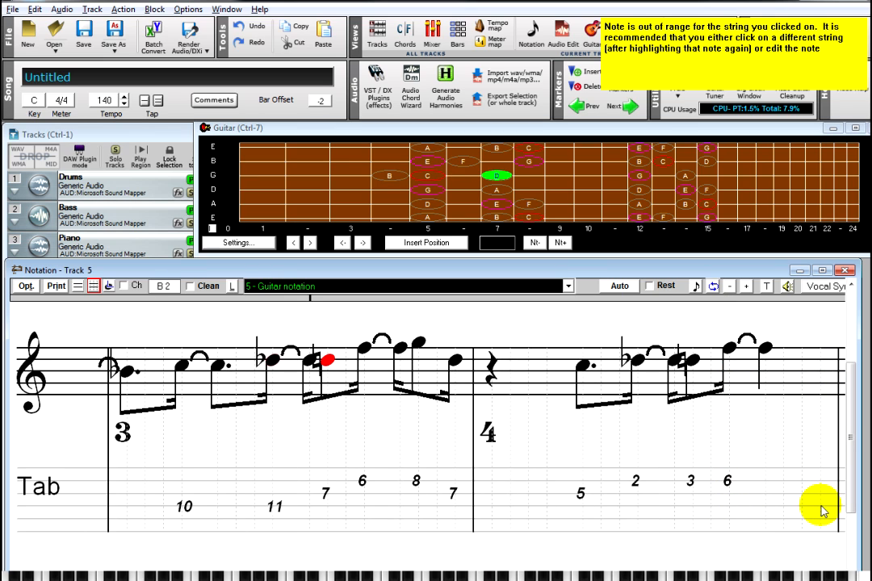
pyautogui.click(327, 506)
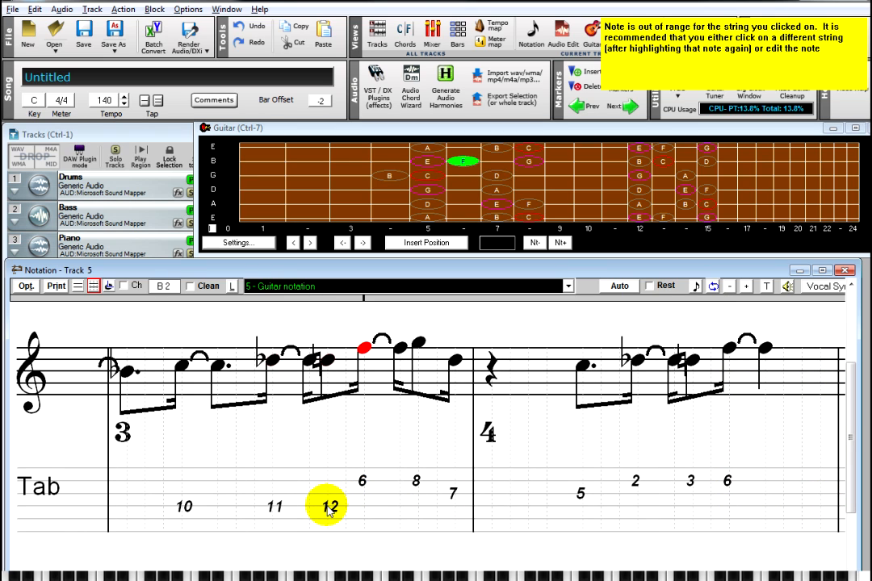
pyautogui.click(361, 496)
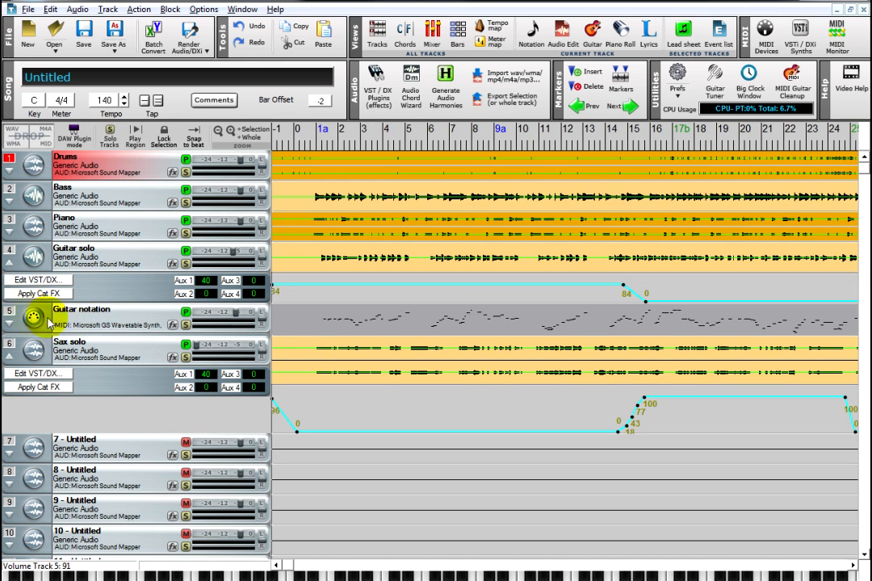
# - Select the Guitar notation track and use DAW plugin mode to drop it as a WAV file into the my songs folder
pyautogui.click(9, 314)
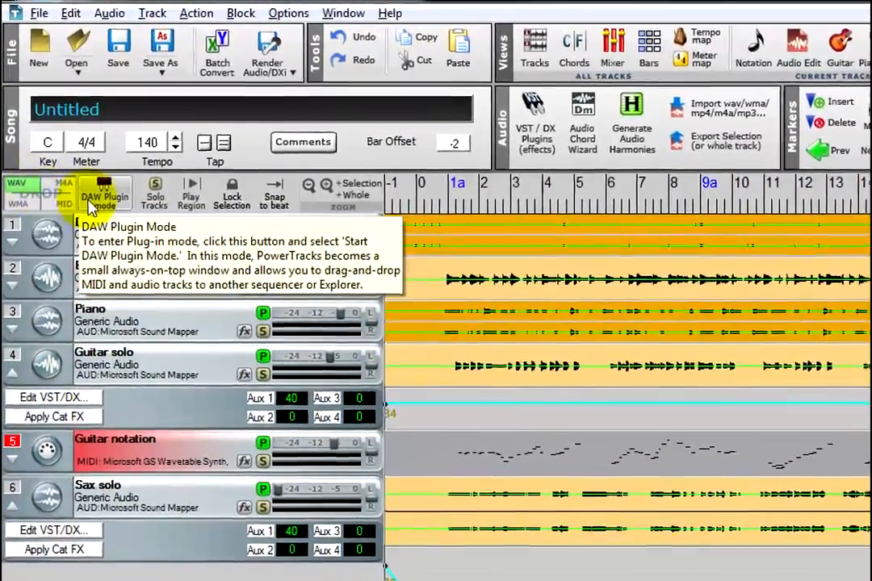
pyautogui.click(101, 185)
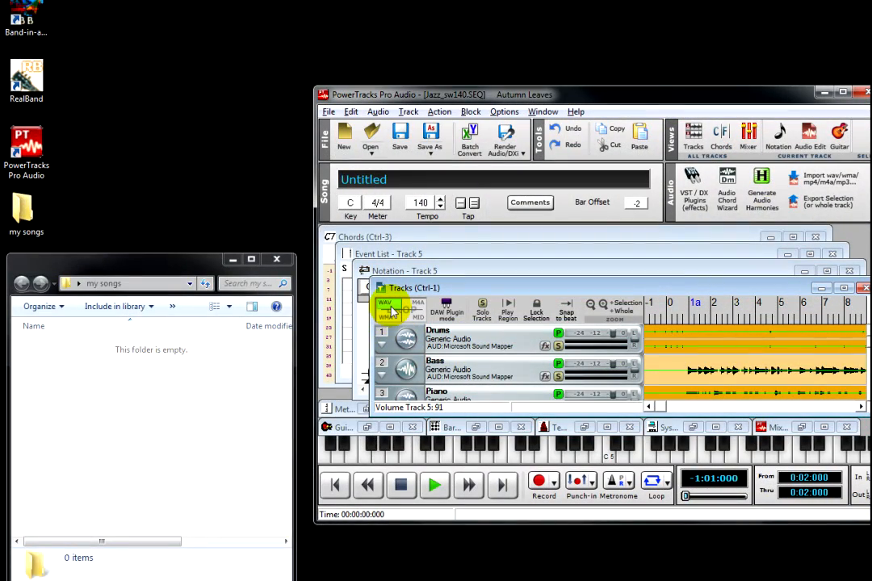
pyautogui.moveTo(391, 307); pyautogui.dragTo(175, 412)
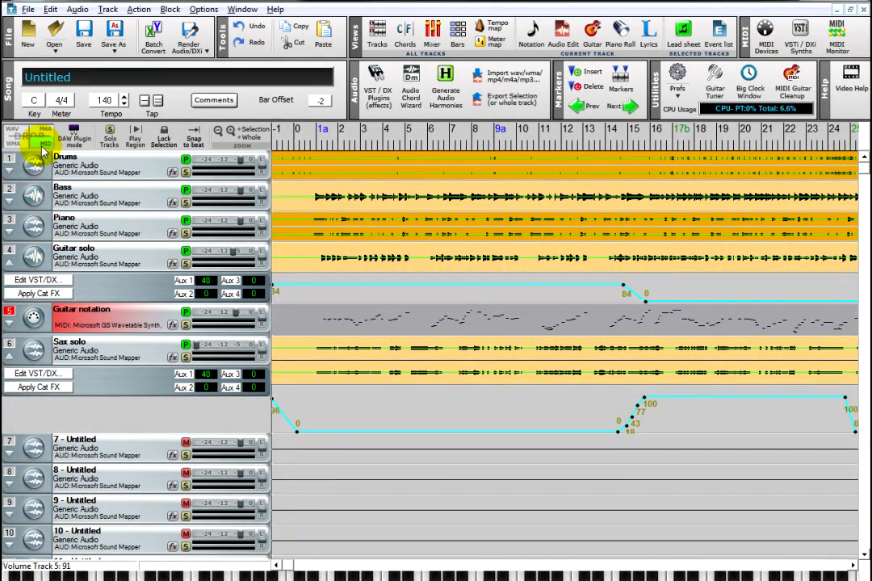
# - Restart DAW plugin mode and drop the Guitar notation track as a MIDI file into the my songs folder
pyautogui.click(74, 139)
pyautogui.click(121, 157)
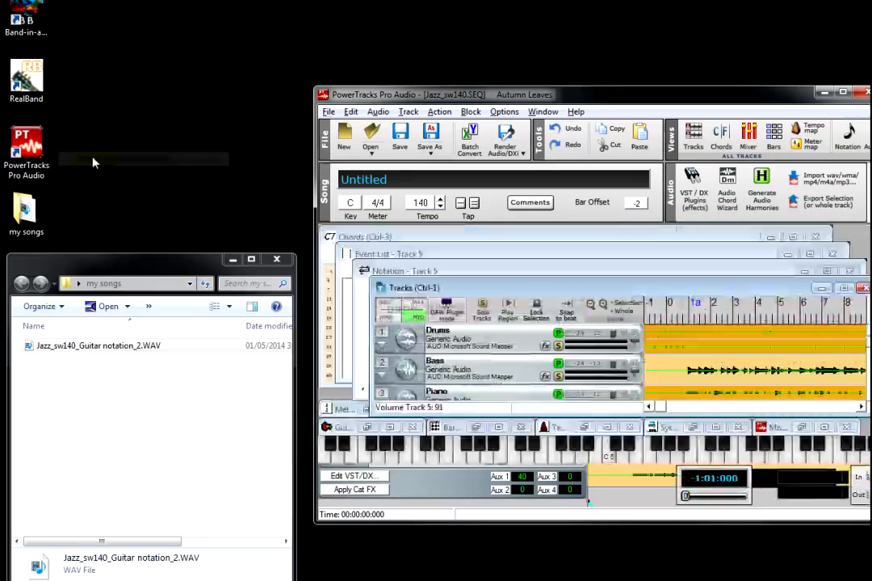
pyautogui.moveTo(418, 323); pyautogui.dragTo(185, 403)
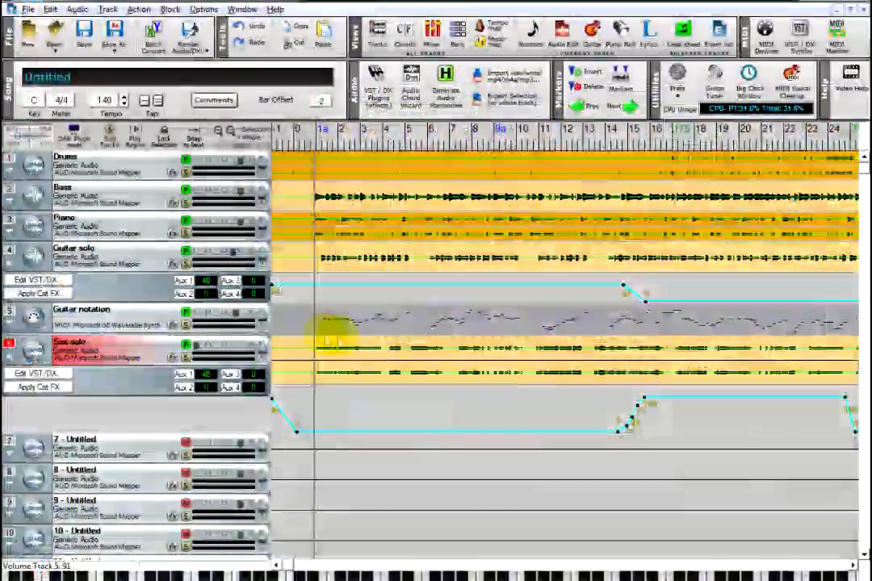
# - Select the Sax solo from bar 1 up to bar 9 and export it to my songs as the M4A file Sax solo_0
pyautogui.moveTo(318, 359); pyautogui.dragTo(494, 372)
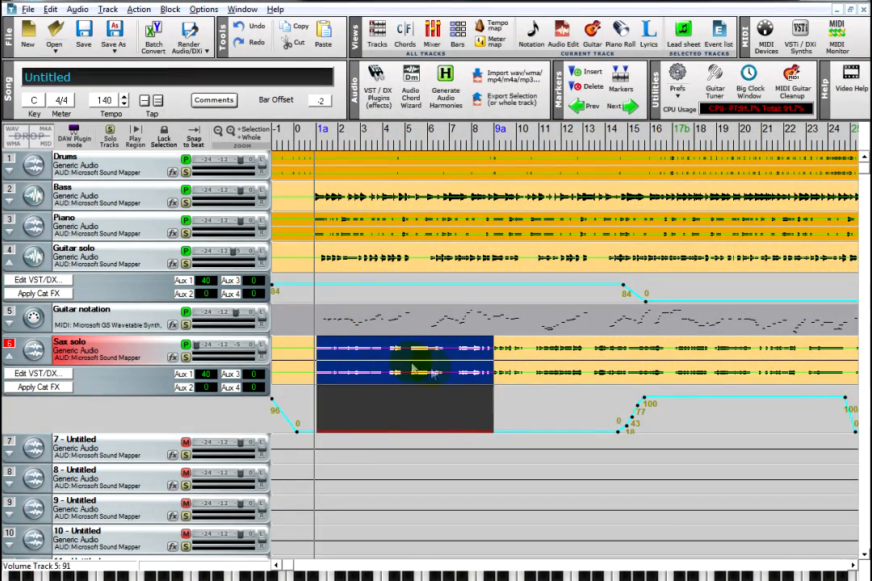
pyautogui.click(78, 10)
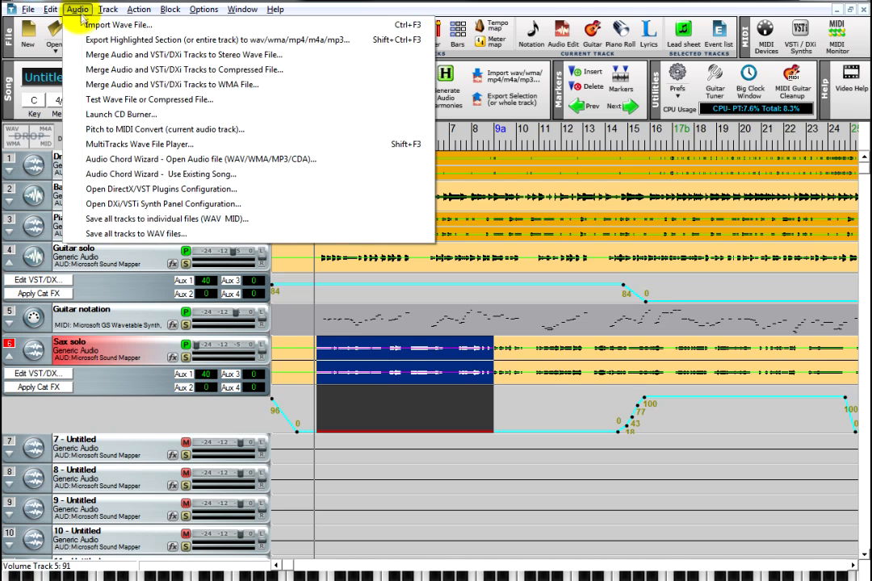
pyautogui.click(146, 39)
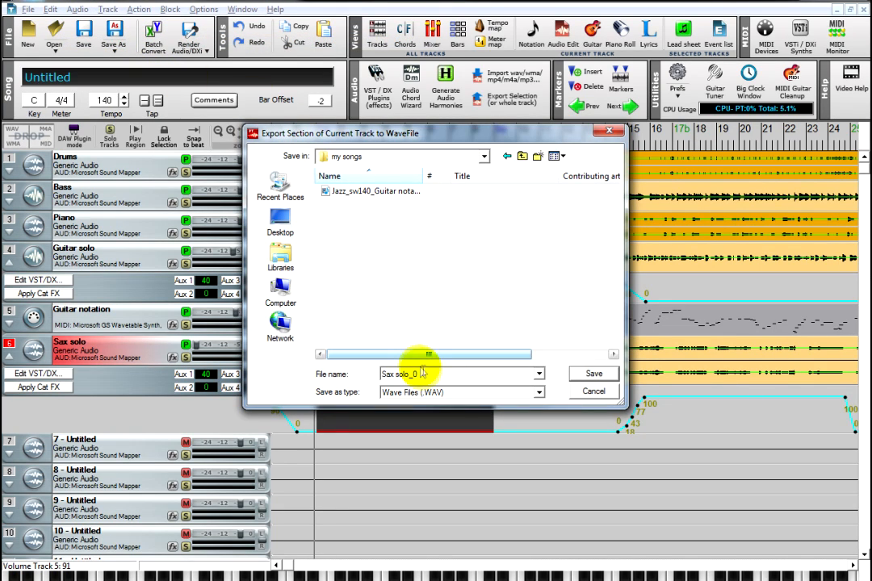
pyautogui.click(538, 392)
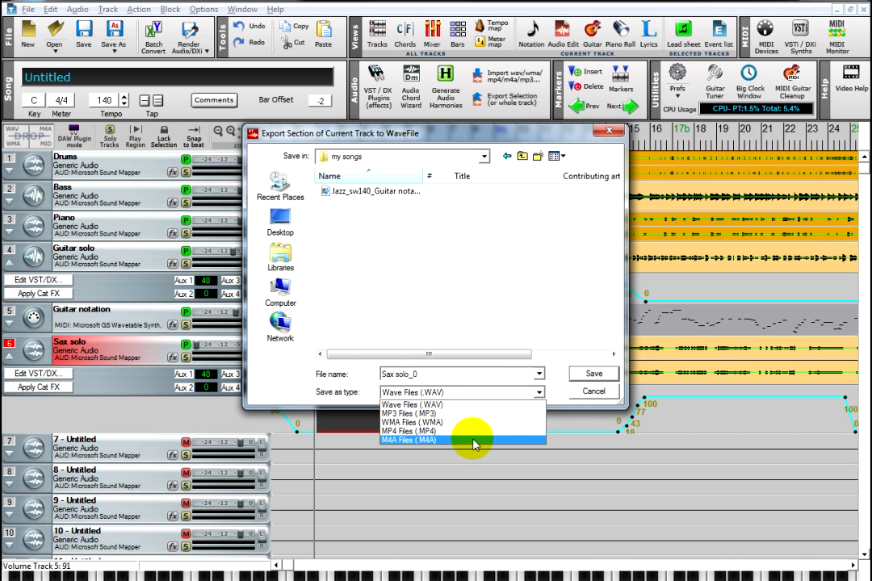
pyautogui.click(473, 441)
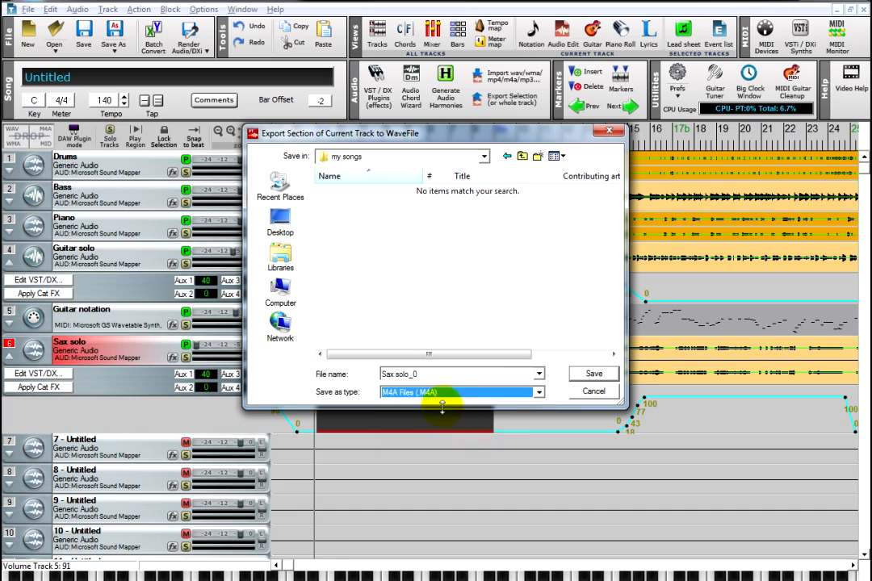
pyautogui.click(578, 373)
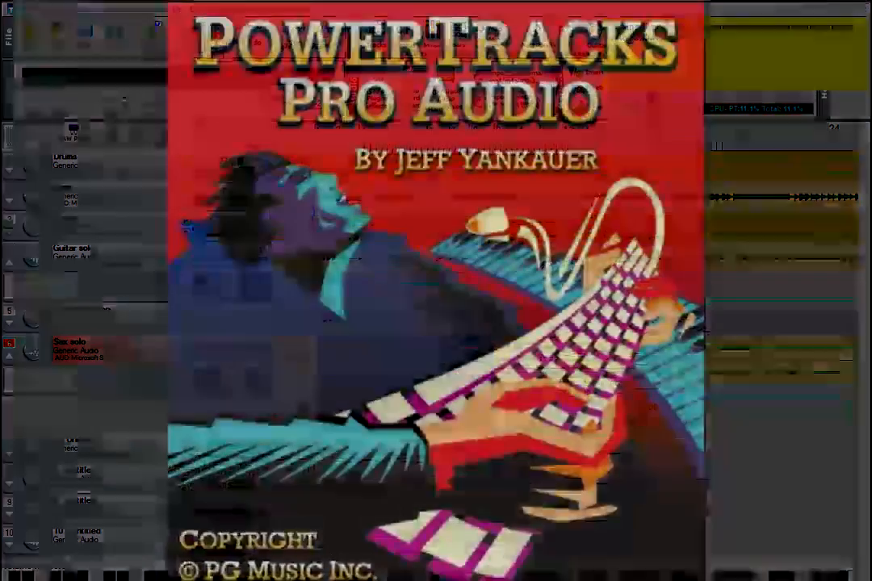